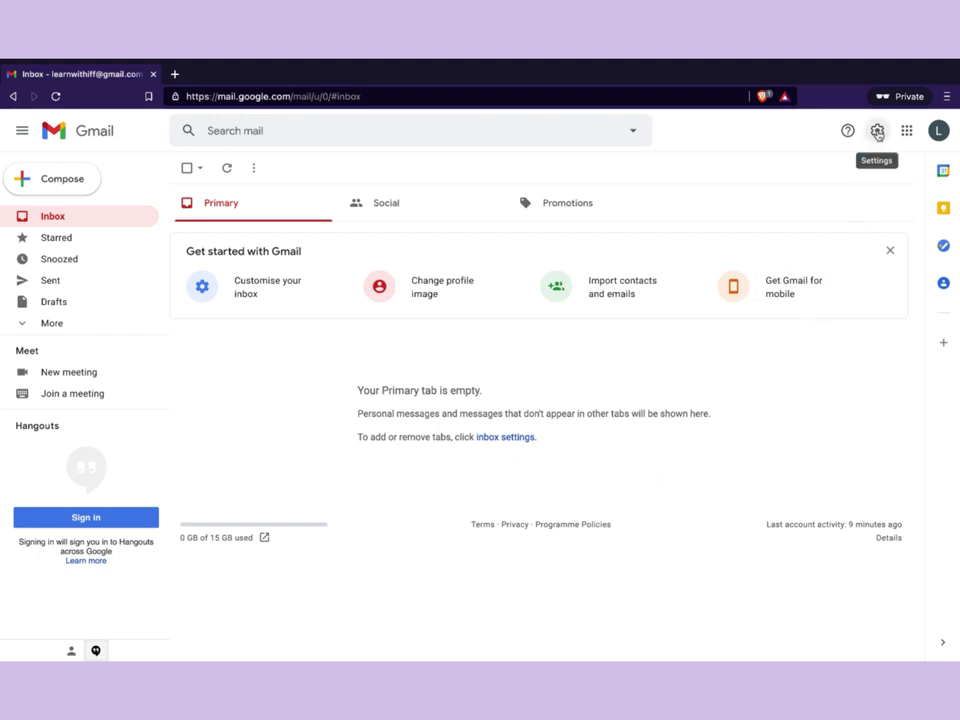
# Step: Open Gmail's full settings on Accounts and Import, then go to Other Google Account settings
pyautogui.click(877, 133)
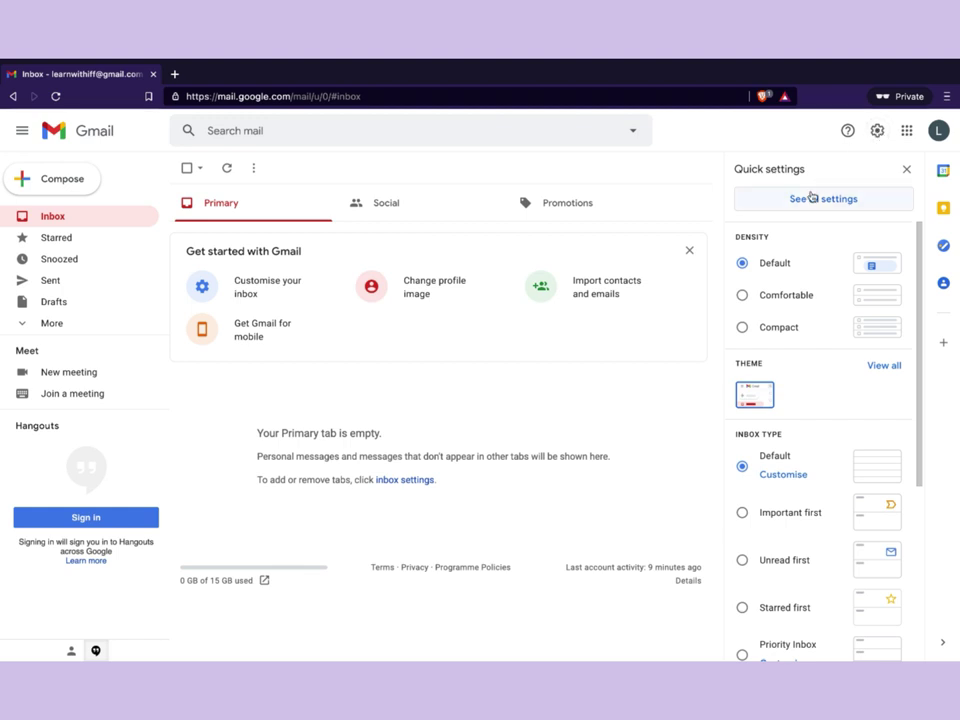
pyautogui.click(809, 199)
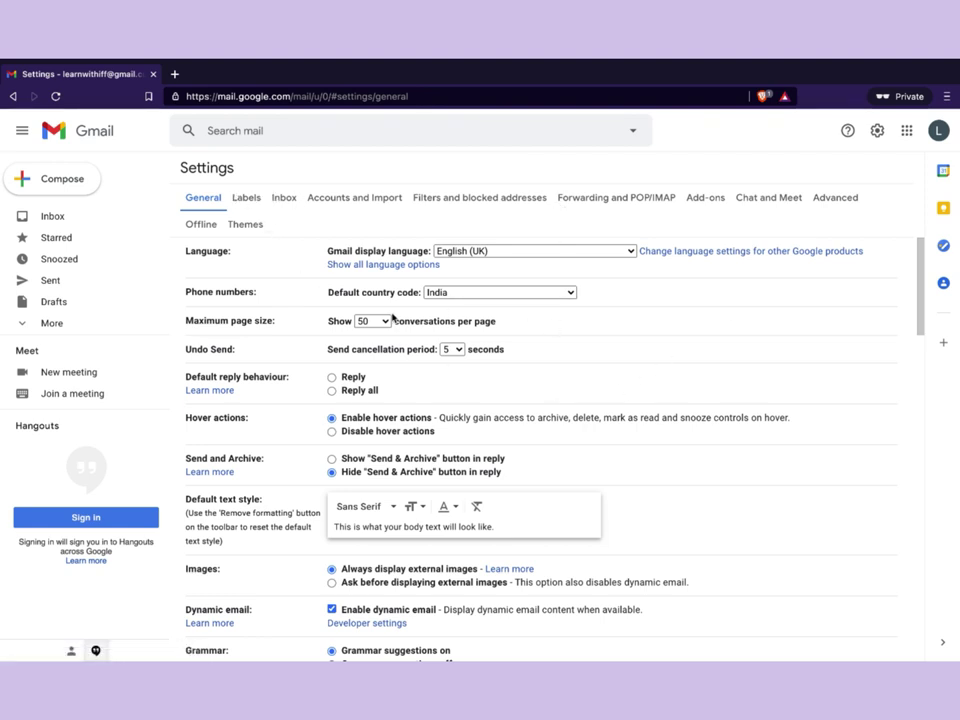
pyautogui.click(334, 199)
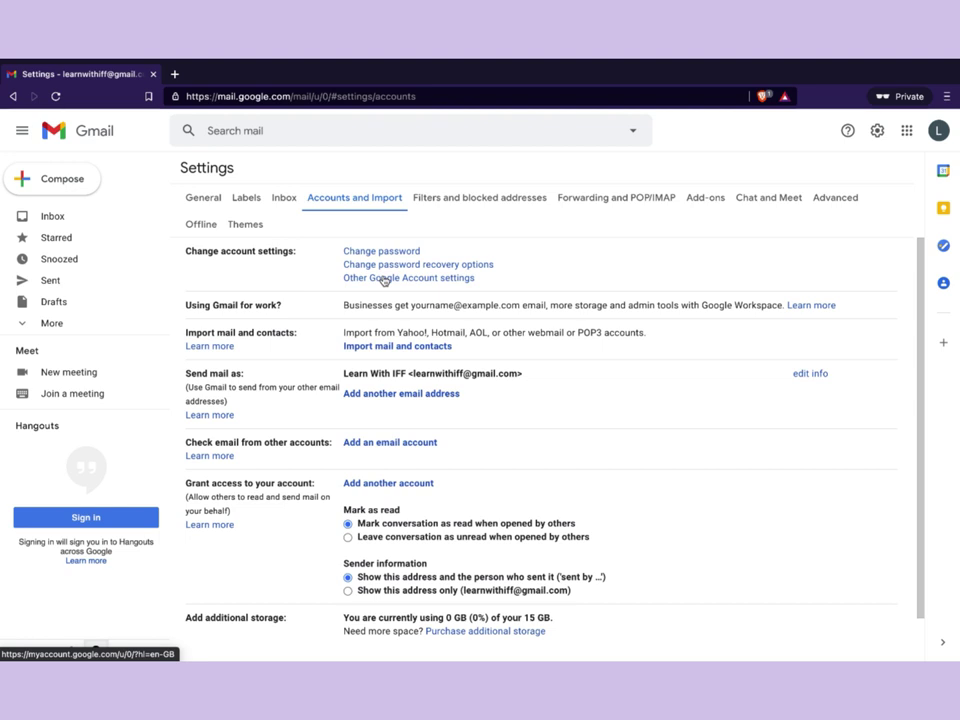
pyautogui.click(384, 279)
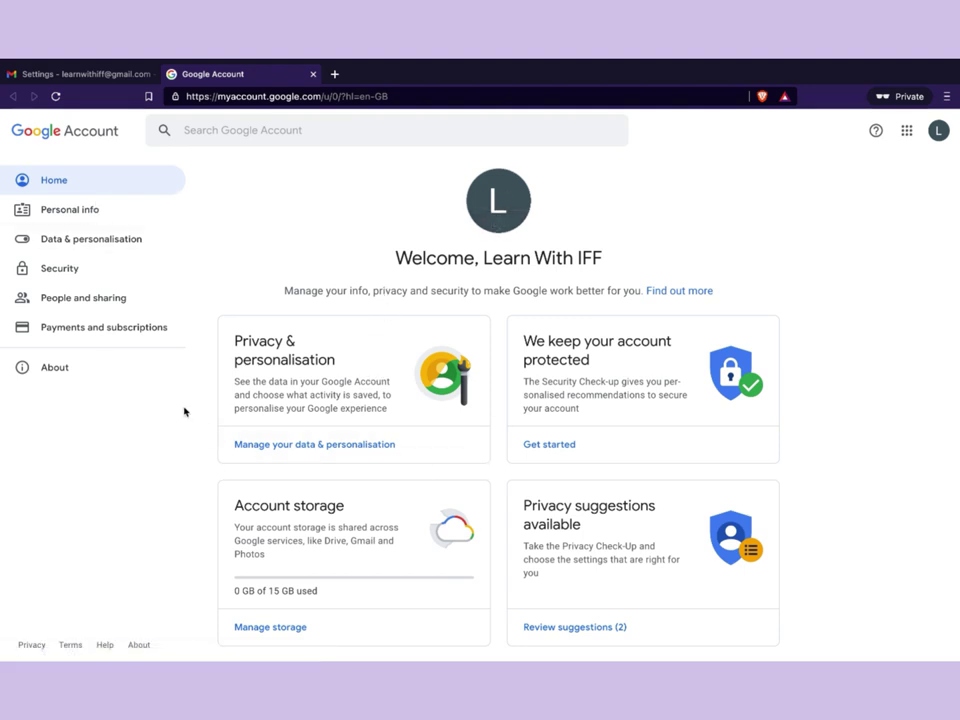
# Step: Go to Security and open 2-Step Verification under Signing in to Google
pyautogui.click(60, 272)
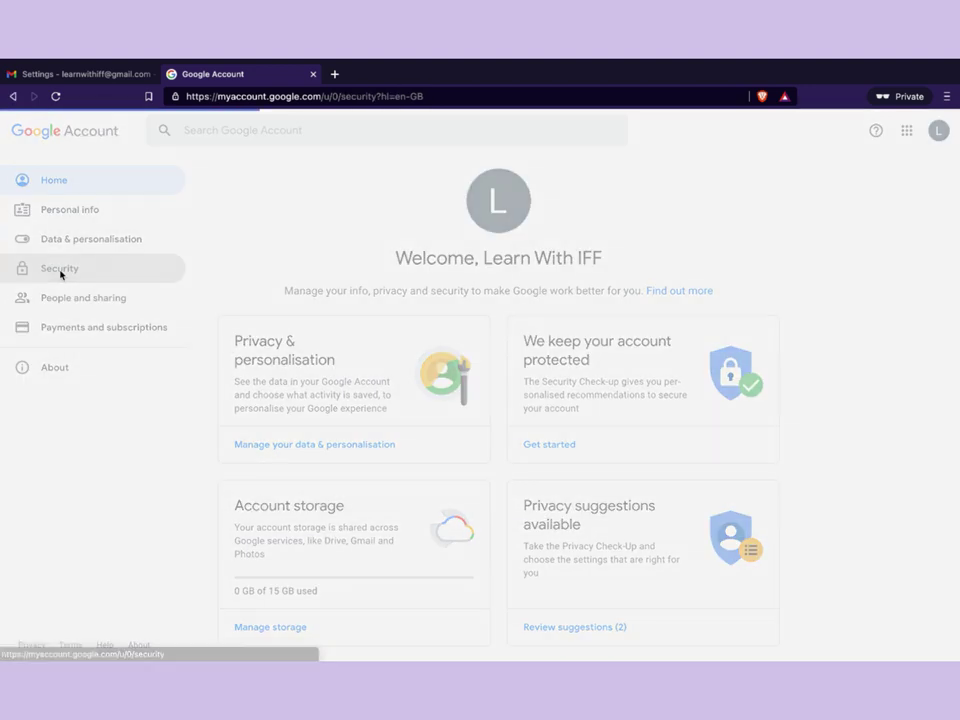
pyautogui.scroll(-5, 234, 342)
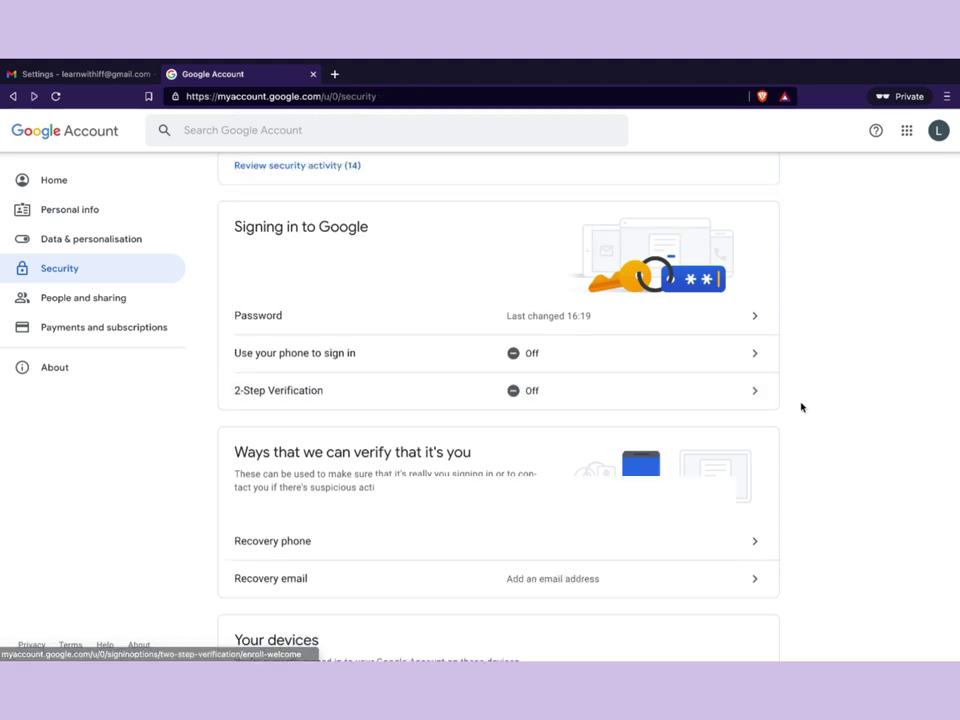
pyautogui.click(762, 399)
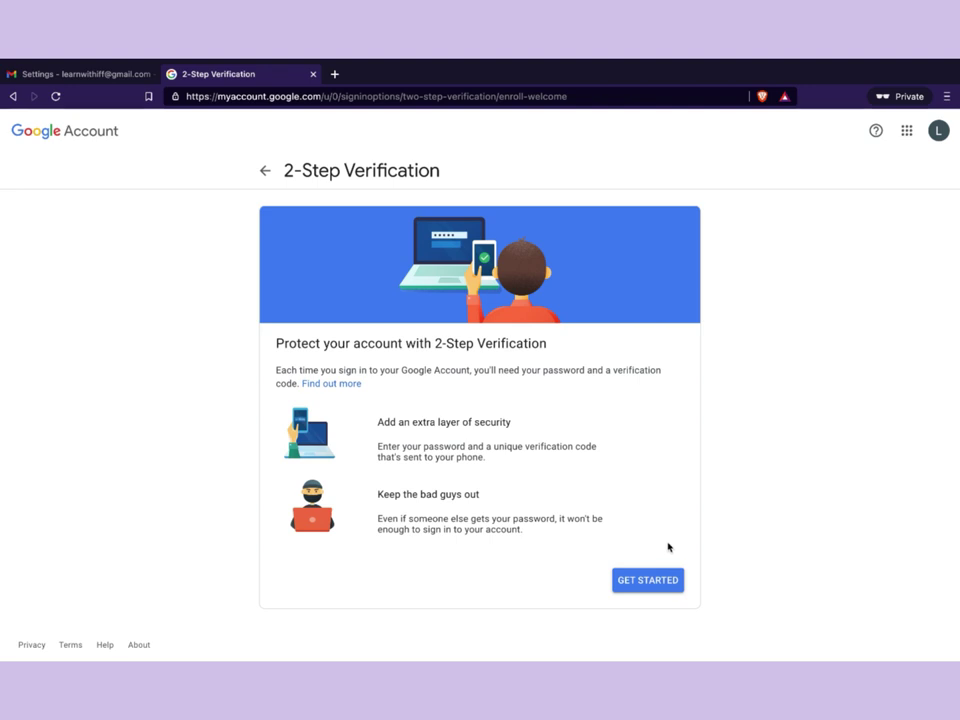
# Step: Begin 2-Step Verification setup and re-enter the account password
pyautogui.click(647, 583)
pyautogui.click(458, 388)
pyautogui.hotkey('ctrl', 'v')
pyautogui.click(575, 473)
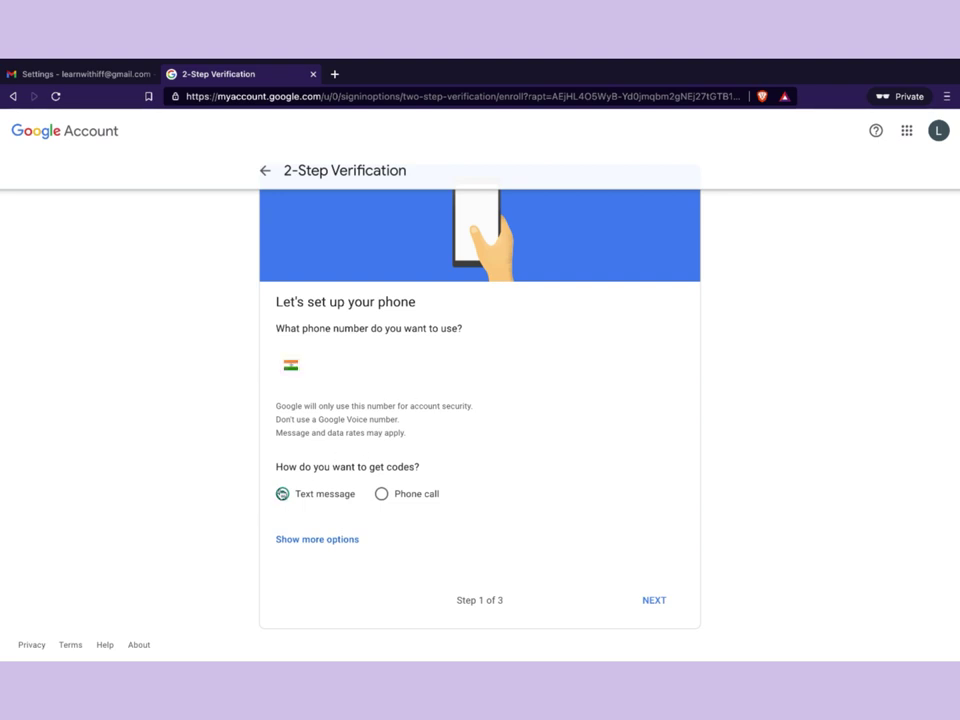
# Step: Confirm the phone with the texted verification code and turn 2-Step Verification on
pyautogui.click(648, 601)
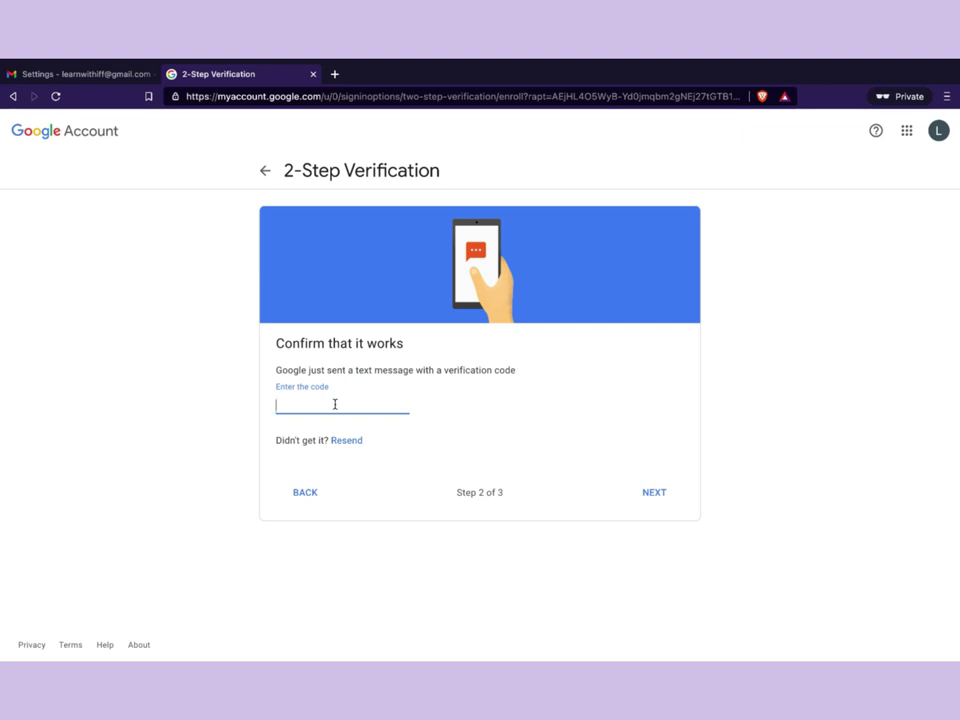
pyautogui.click(654, 493)
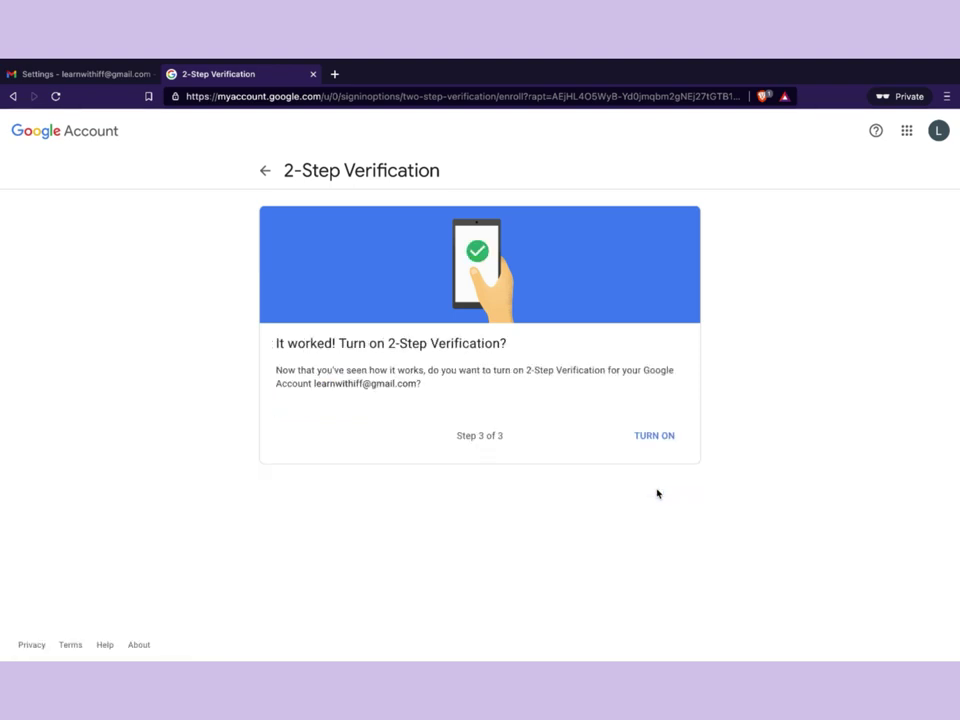
pyautogui.click(651, 435)
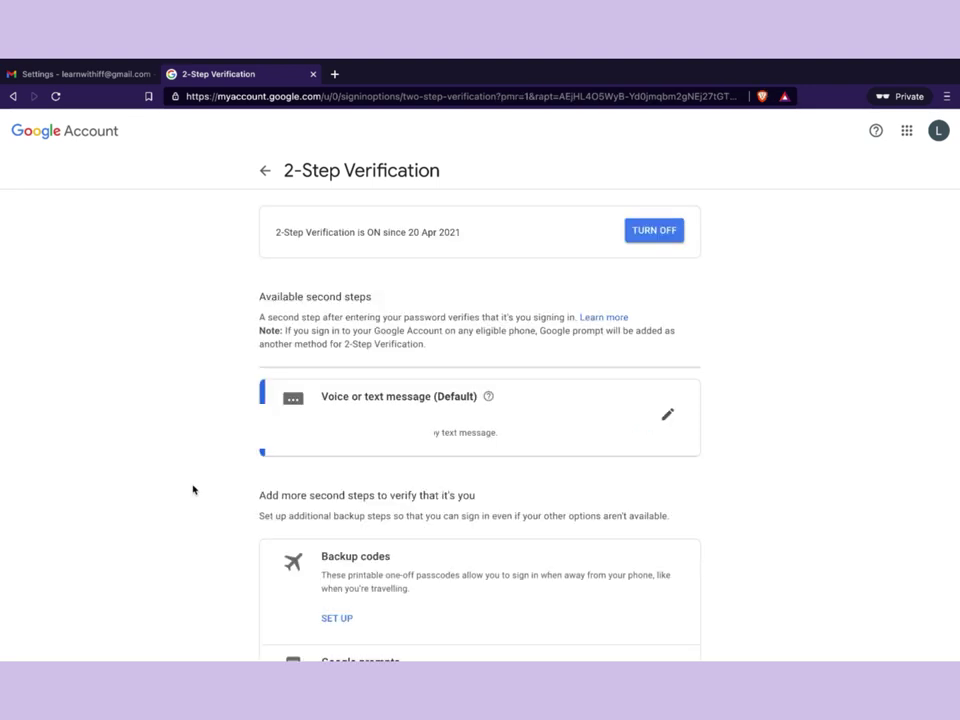
pyautogui.press('XF86AudioRaiseVolume')
pyautogui.scroll(-1, 191, 475)
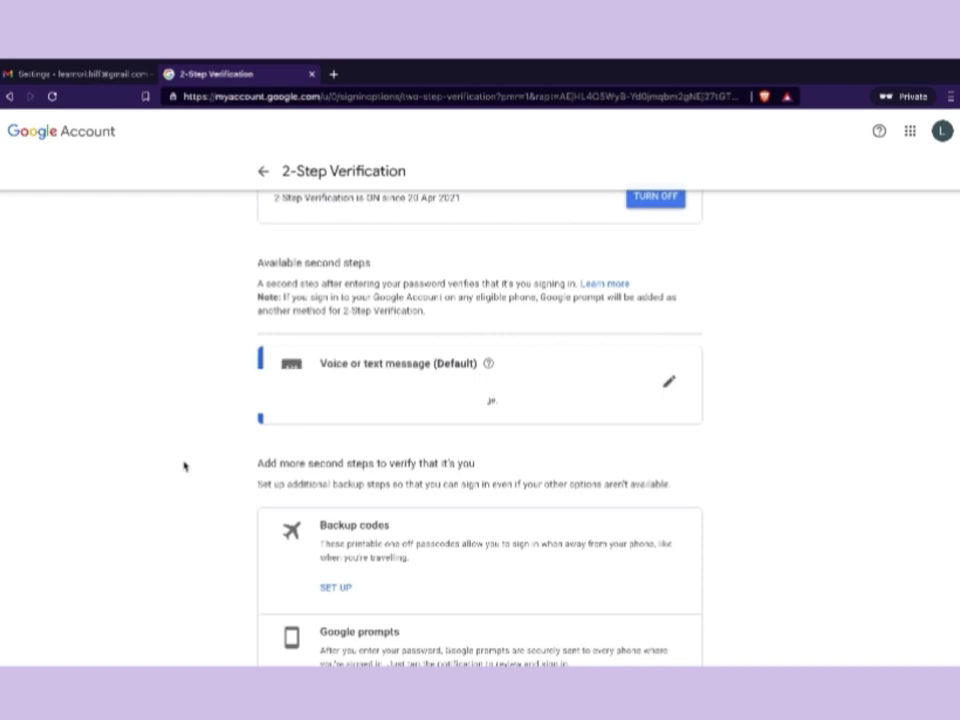
pyautogui.scroll(-3, 184, 466)
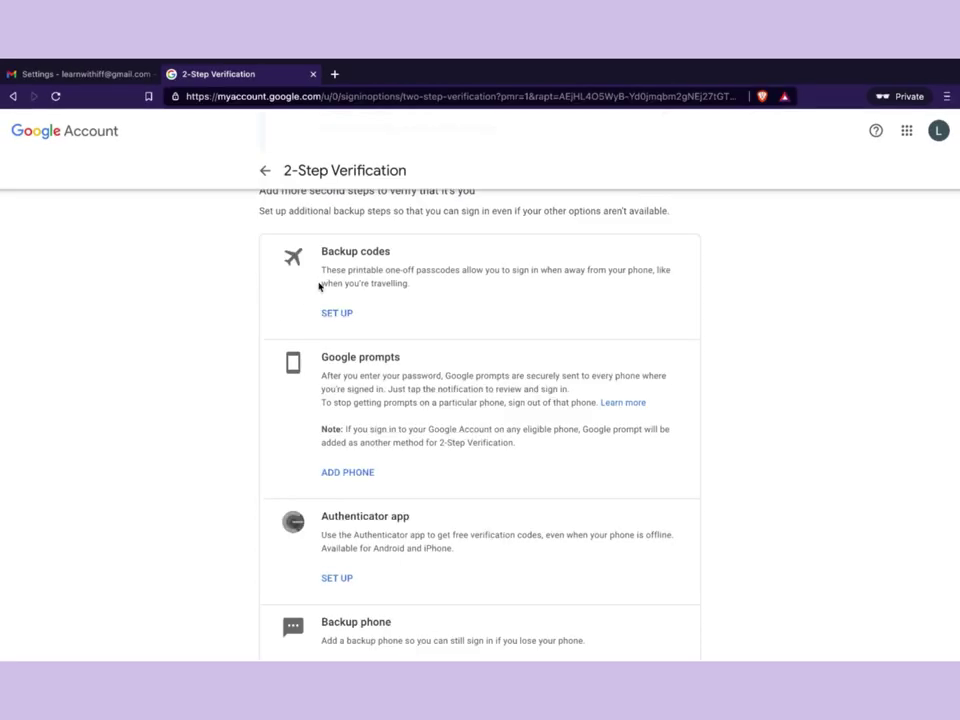
pyautogui.scroll(1, 302, 242)
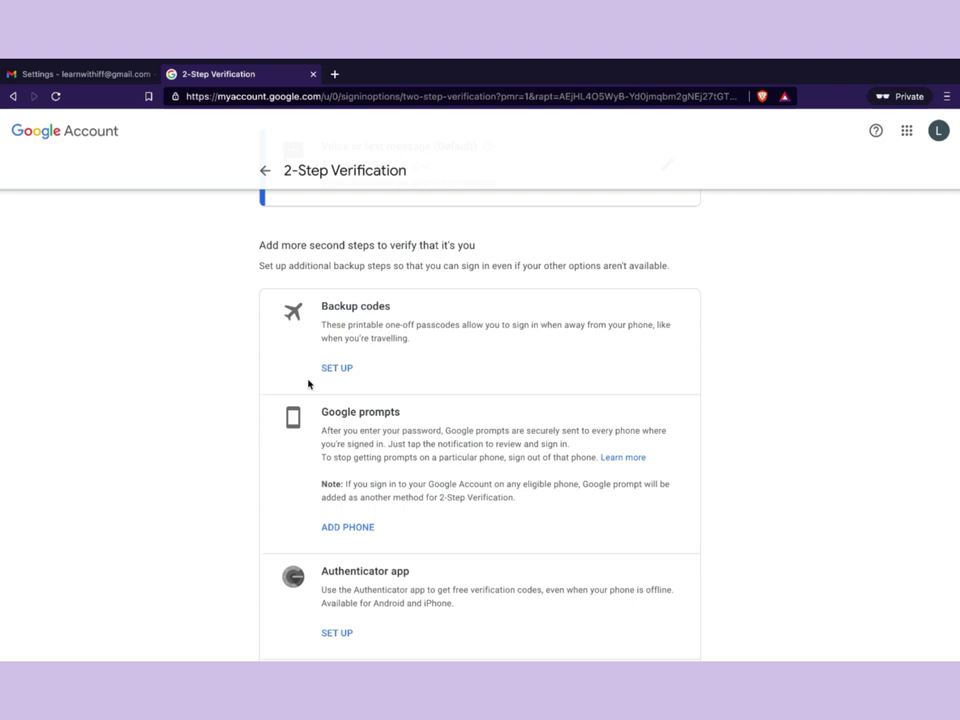
# Step: Set up backup codes, save the ten codes as a text file in Downloads
pyautogui.click(337, 369)
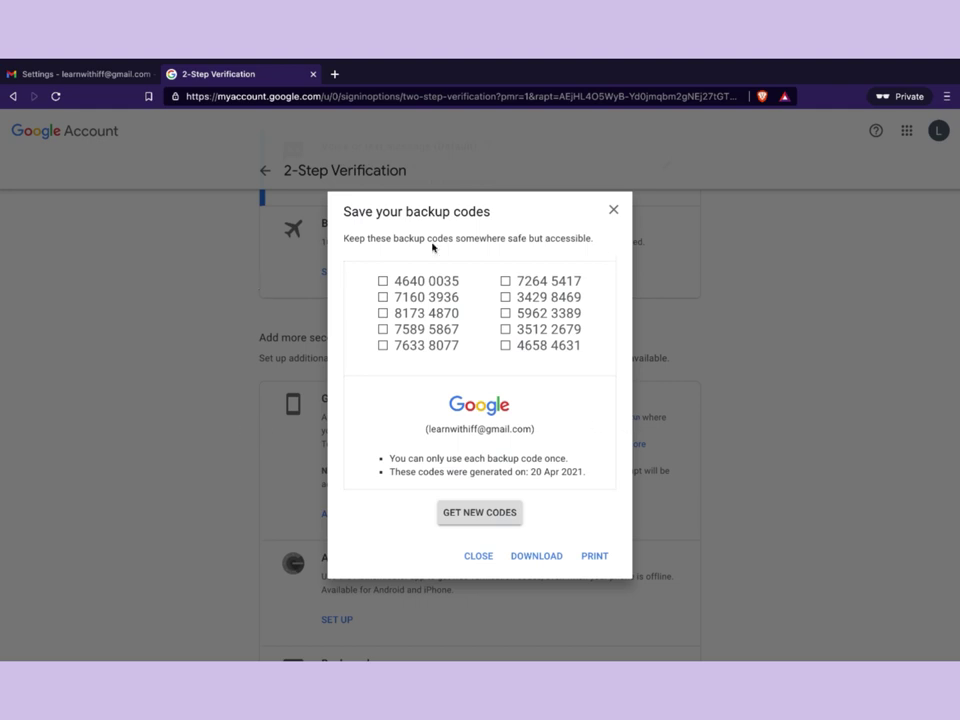
pyautogui.click(538, 556)
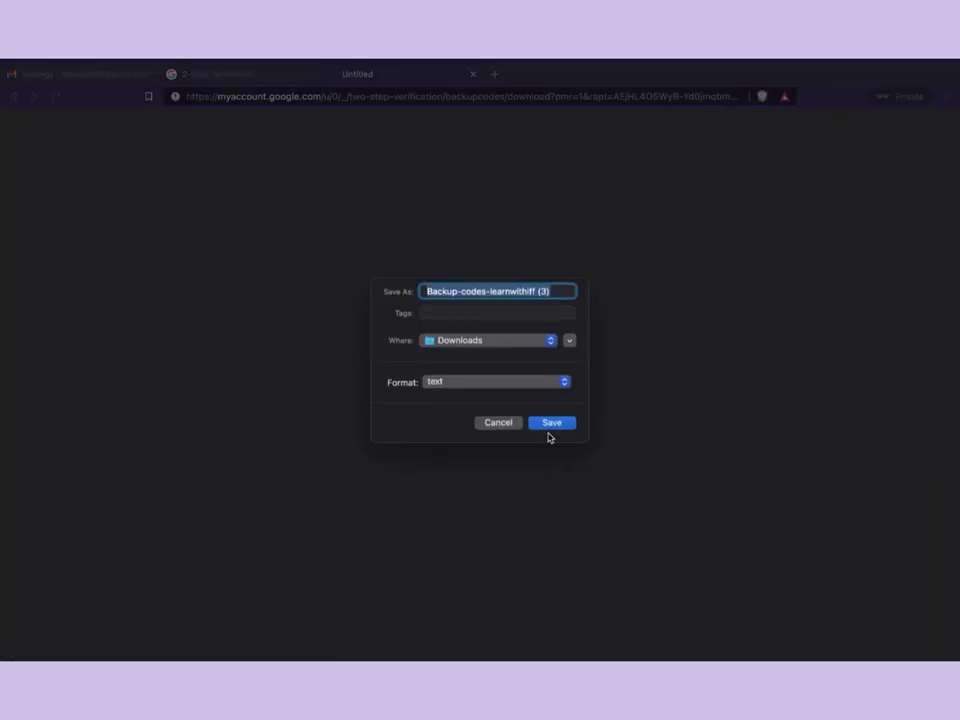
pyautogui.click(551, 423)
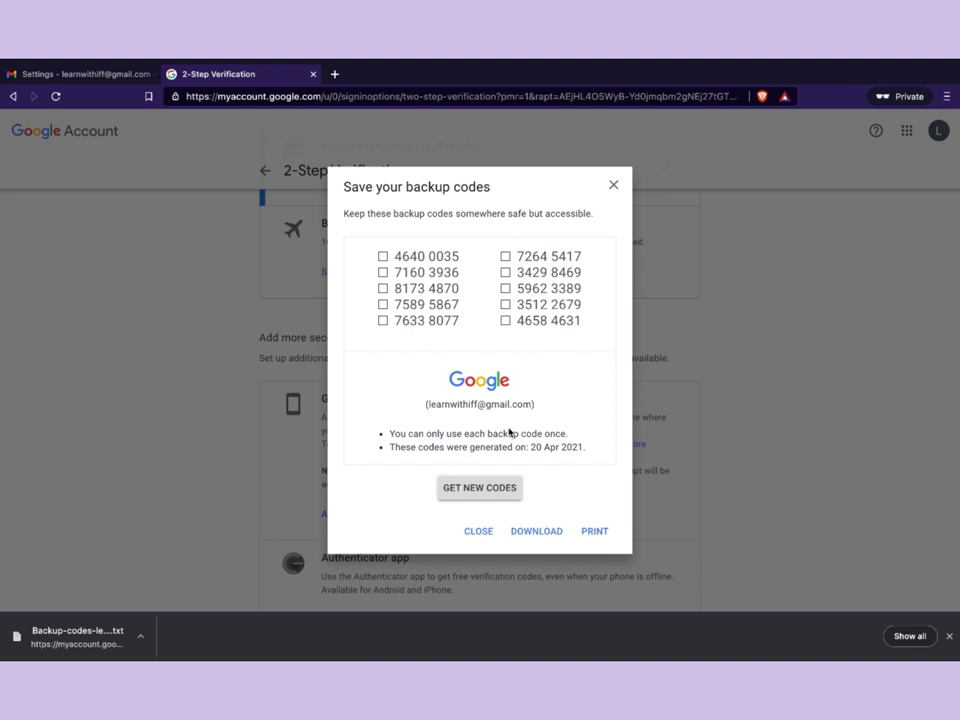
pyautogui.click(611, 186)
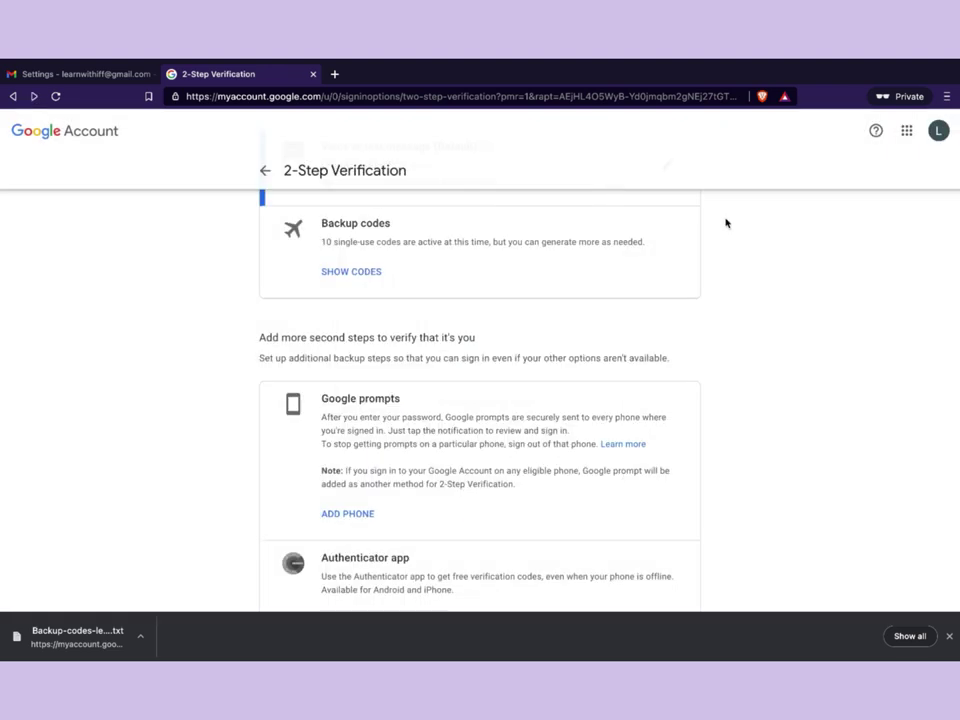
# Step: Dismiss the download bar and start Authenticator app setup, keeping Android selected
pyautogui.click(949, 637)
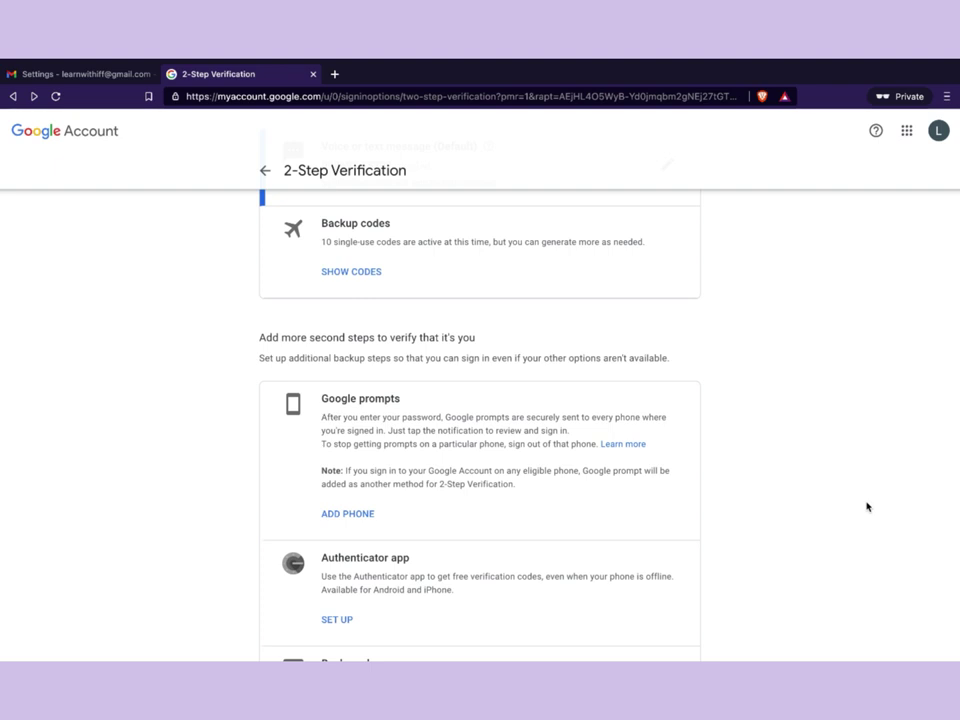
pyautogui.scroll(1, 467, 244)
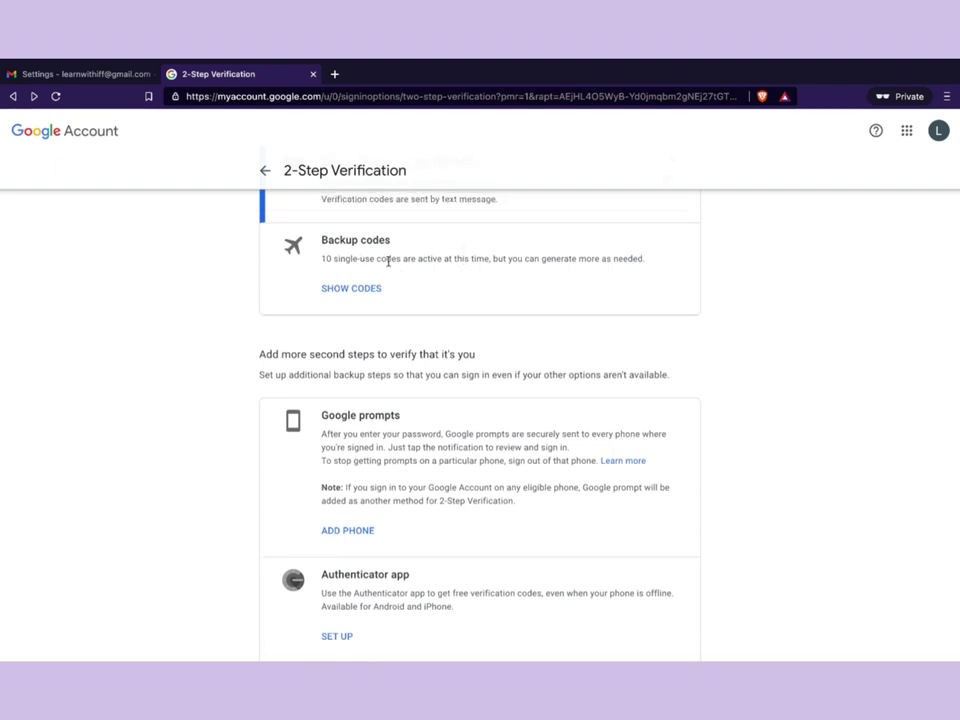
pyautogui.scroll(-2, 405, 429)
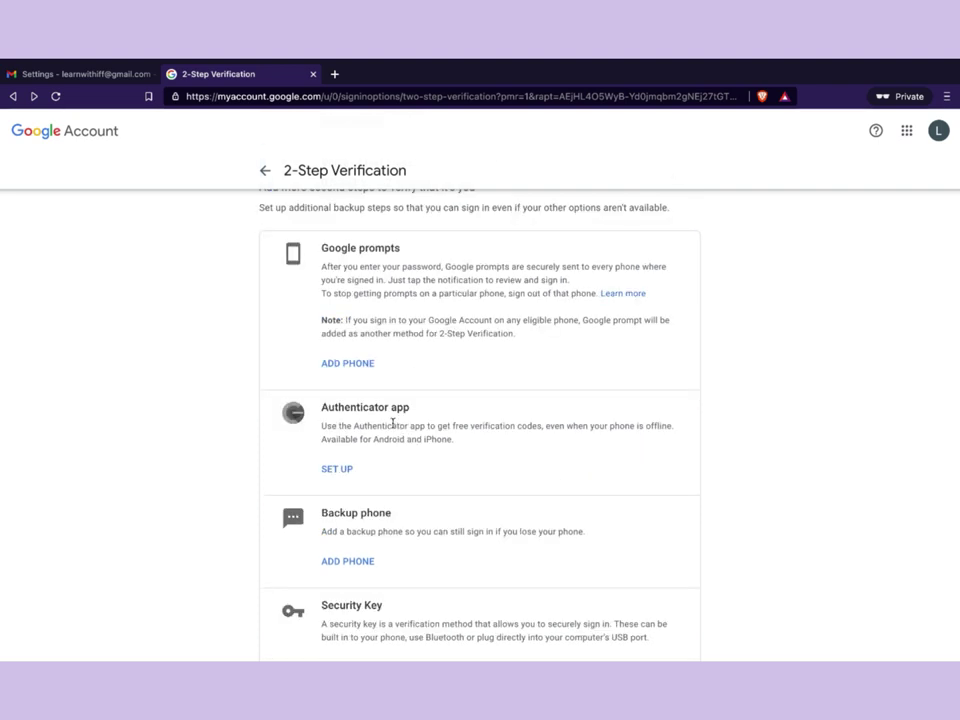
pyautogui.scroll(-1, 386, 449)
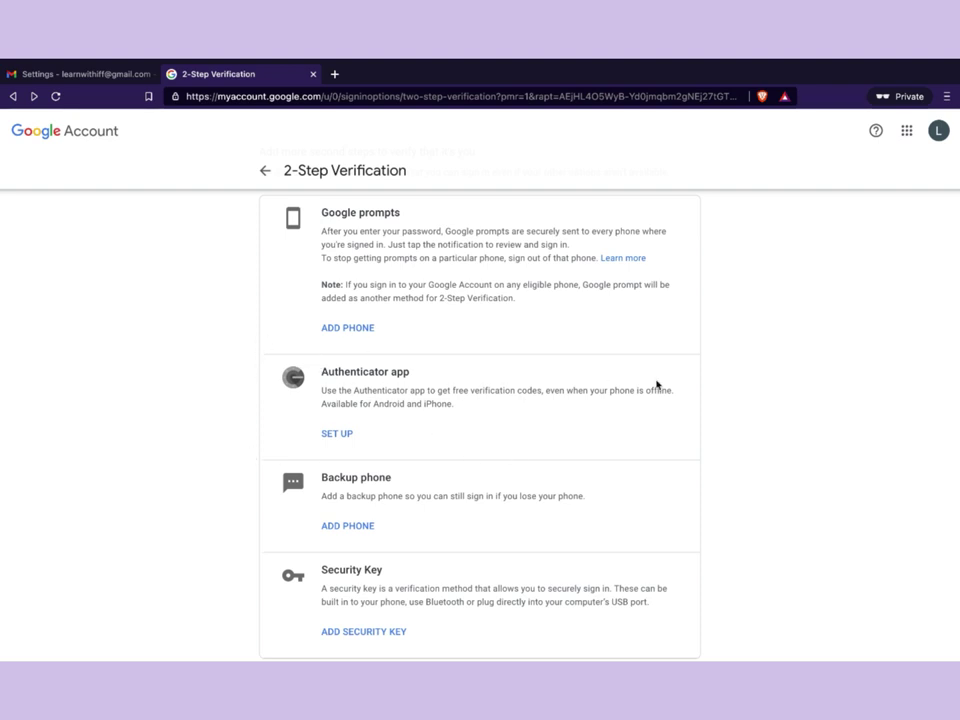
pyautogui.click(336, 436)
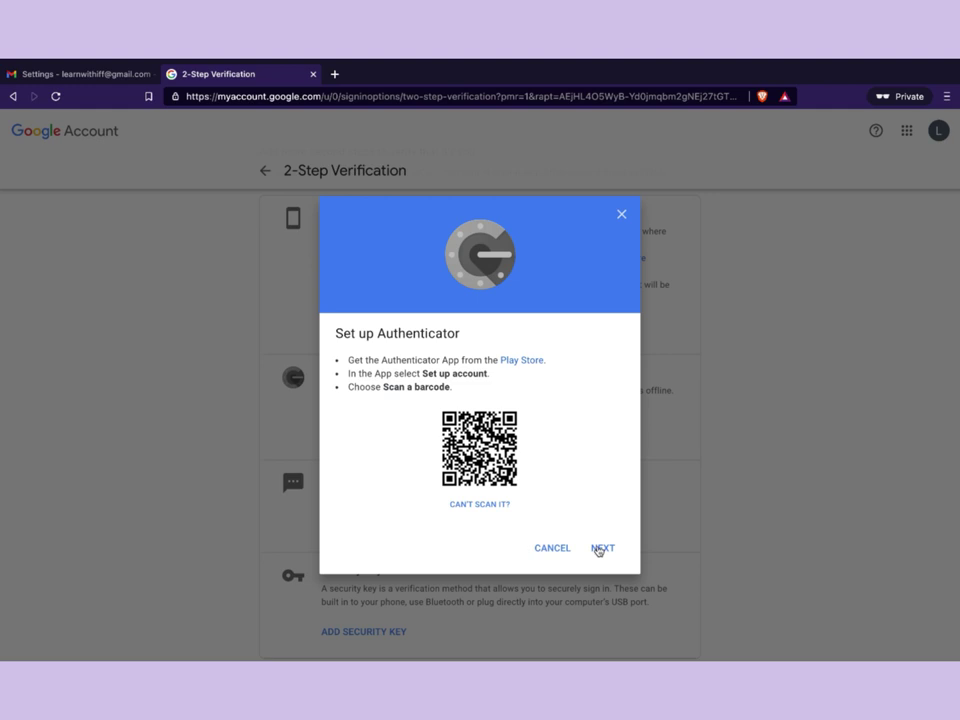
# Step: Move past the QR code and verify the 6-digit code from the Authenticator app
pyautogui.click(599, 549)
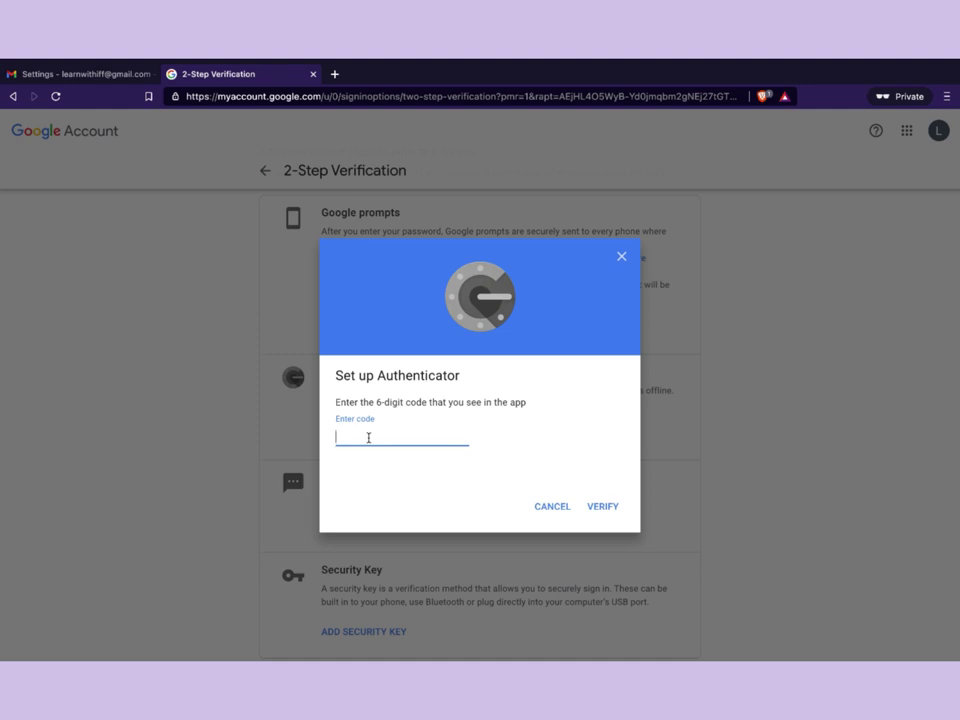
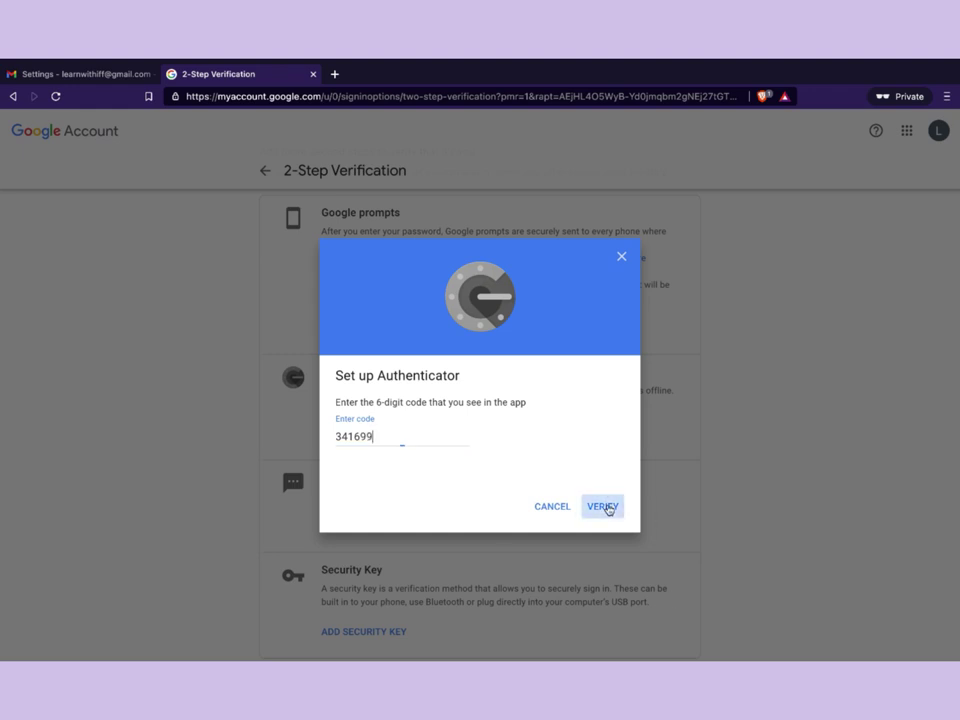
pyautogui.click(606, 508)
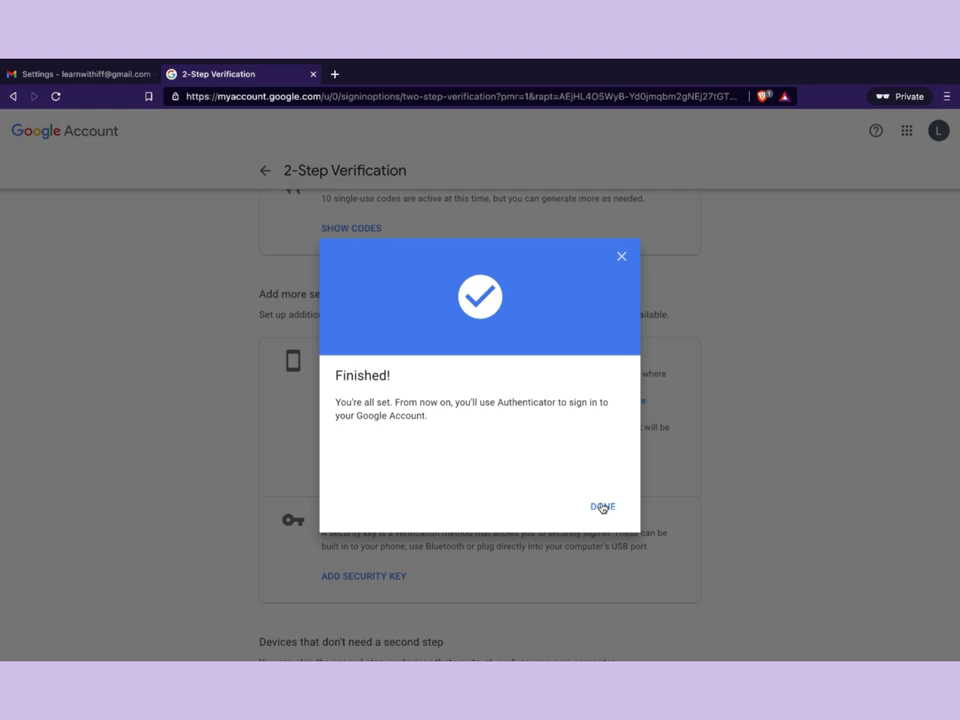
pyautogui.click(602, 507)
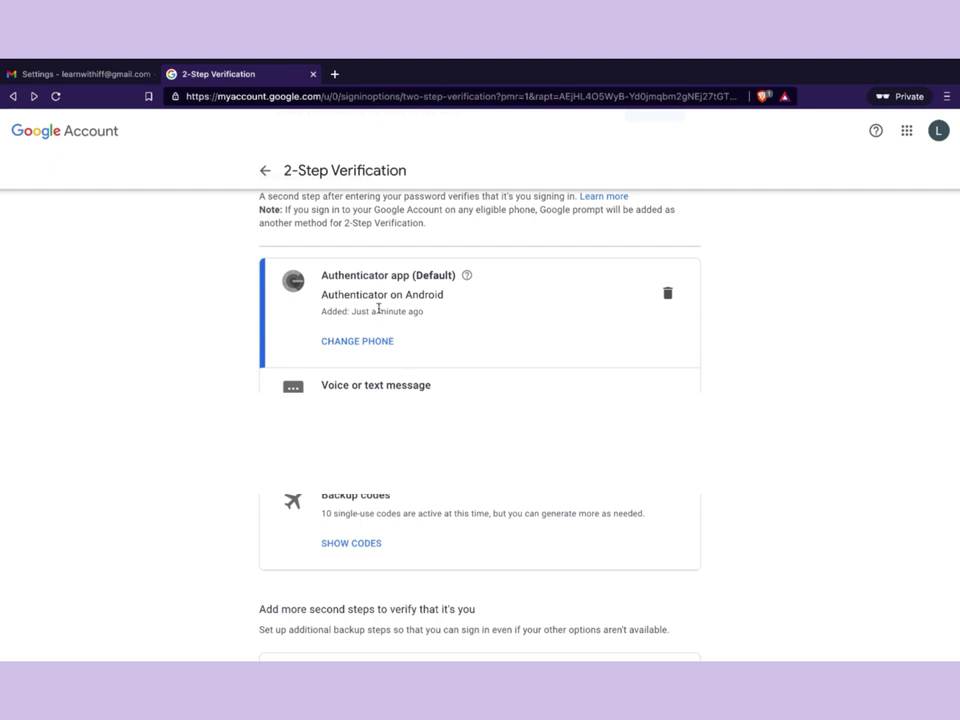
pyautogui.tripleClick(367, 277)
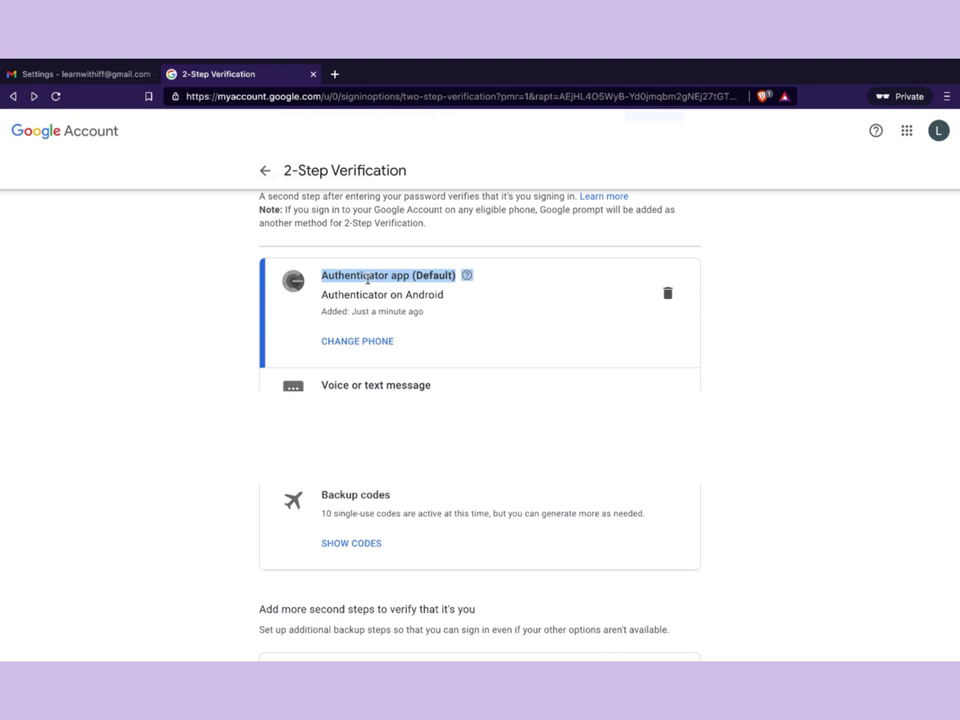
pyautogui.click(370, 311)
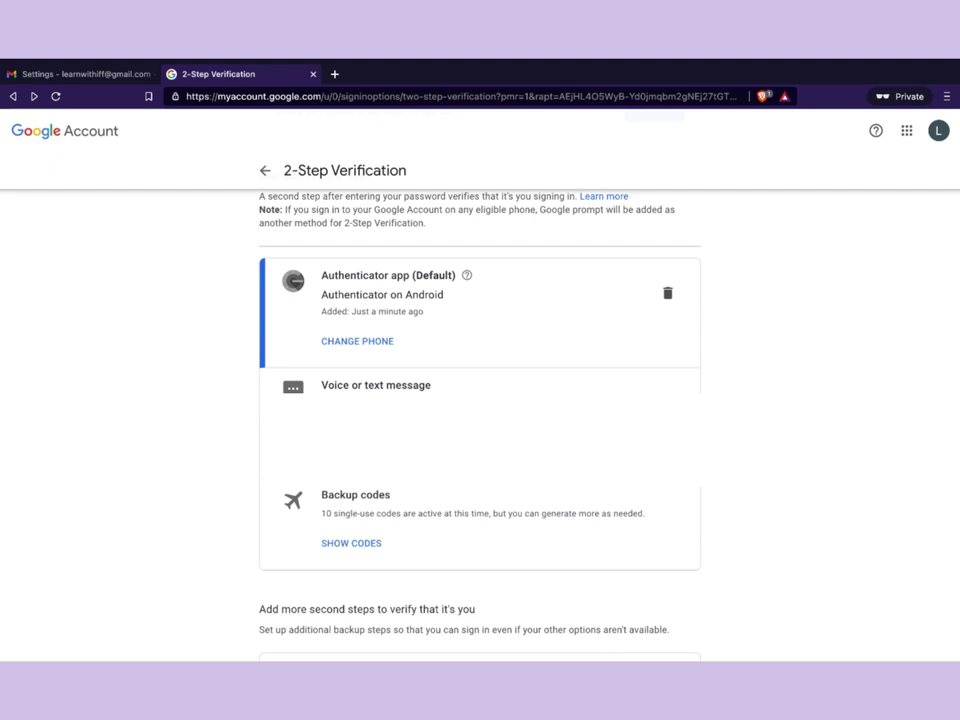
pyautogui.scroll(-1, 411, 454)
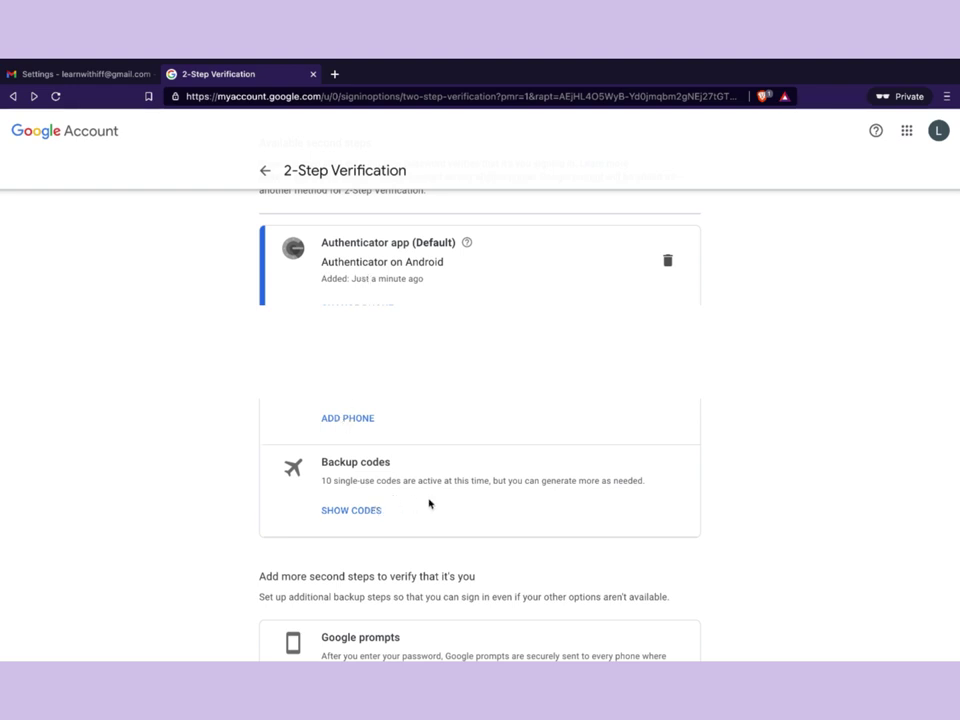
pyautogui.tripleClick(424, 482)
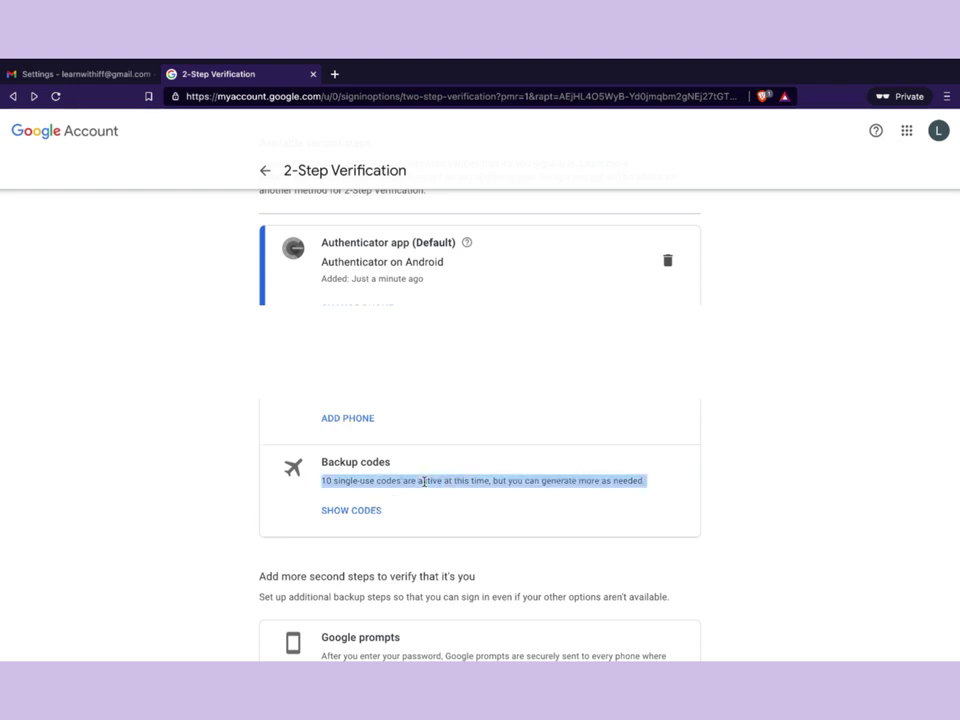
pyautogui.click(424, 482)
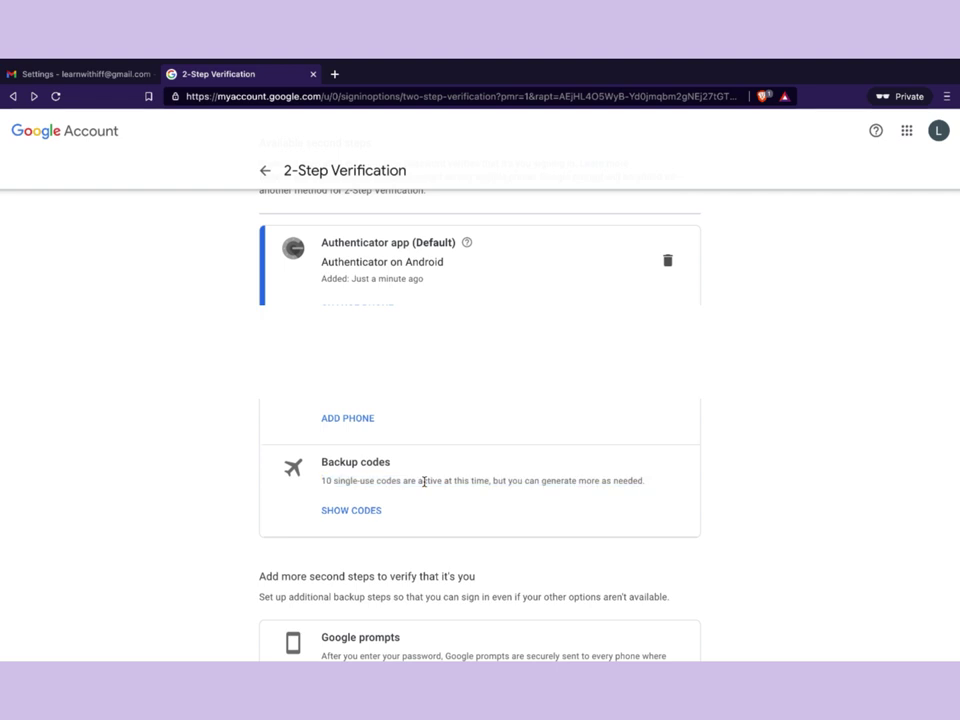
pyautogui.click(355, 511)
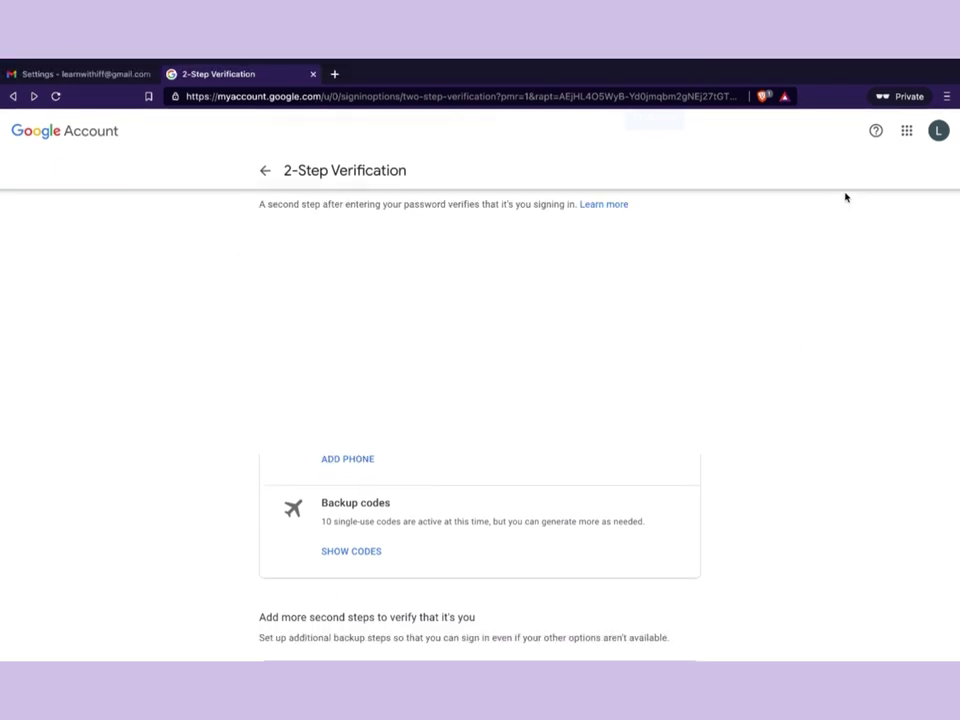
# Step: Sign out using the profile avatar menu
pyautogui.click(943, 131)
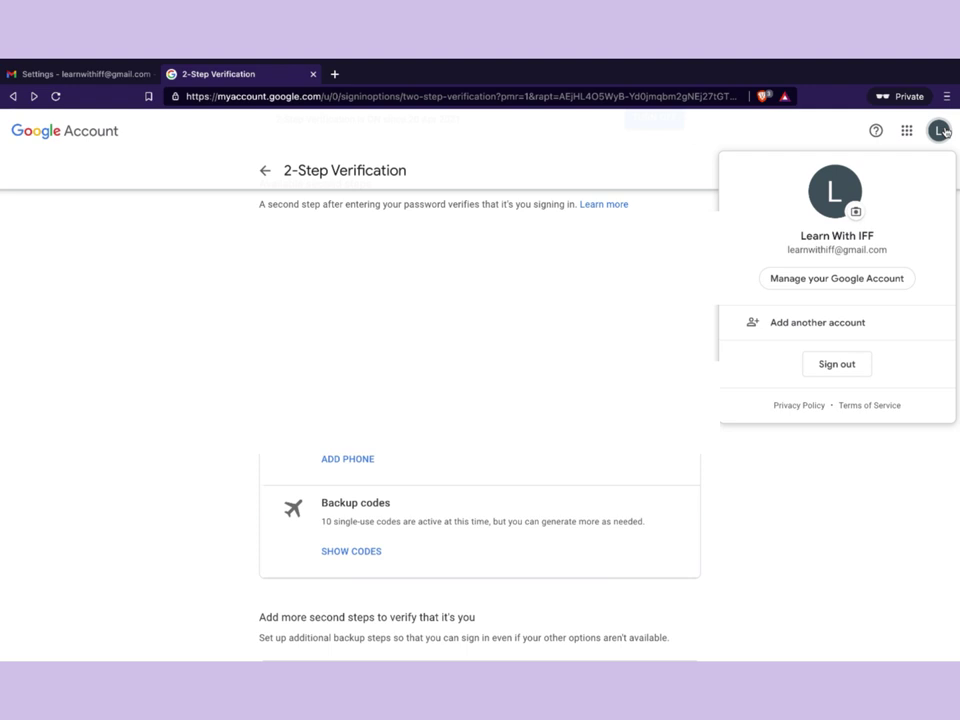
pyautogui.click(838, 366)
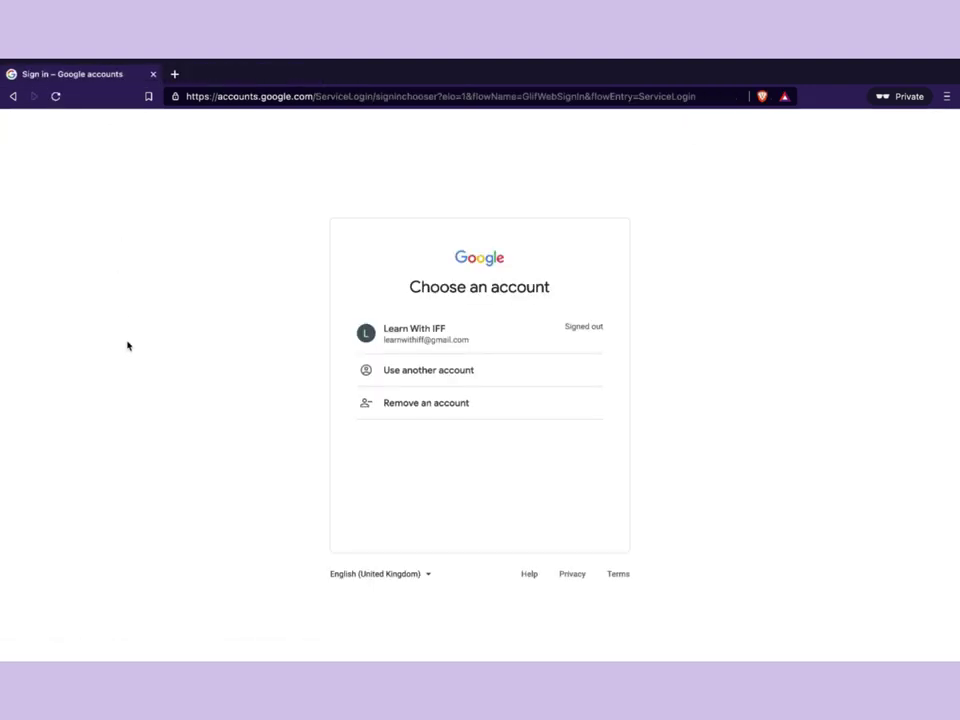
# Step: Choose the signed-out account and sign in with the account password
pyautogui.click(408, 345)
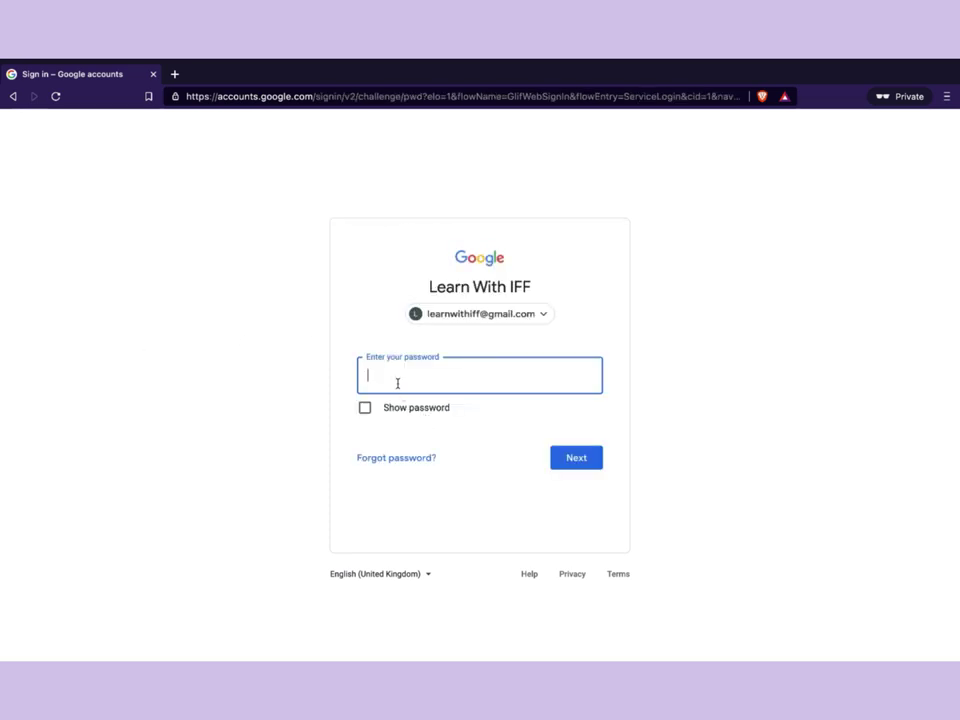
pyautogui.hotkey('ctrl', 'v')
pyautogui.click(576, 458)
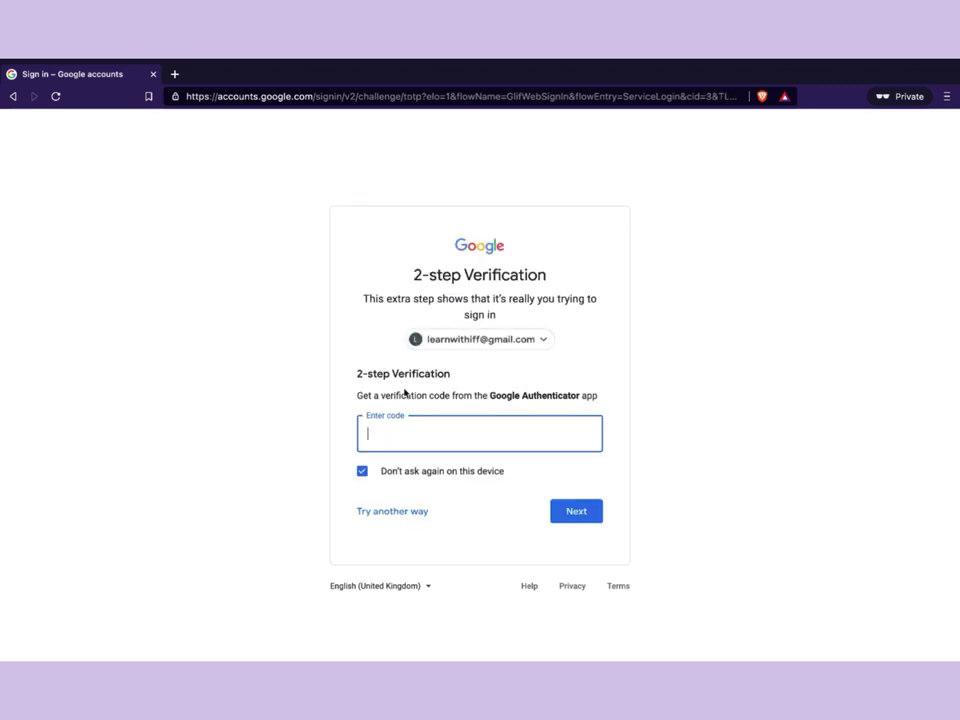
pyautogui.tripleClick(402, 396)
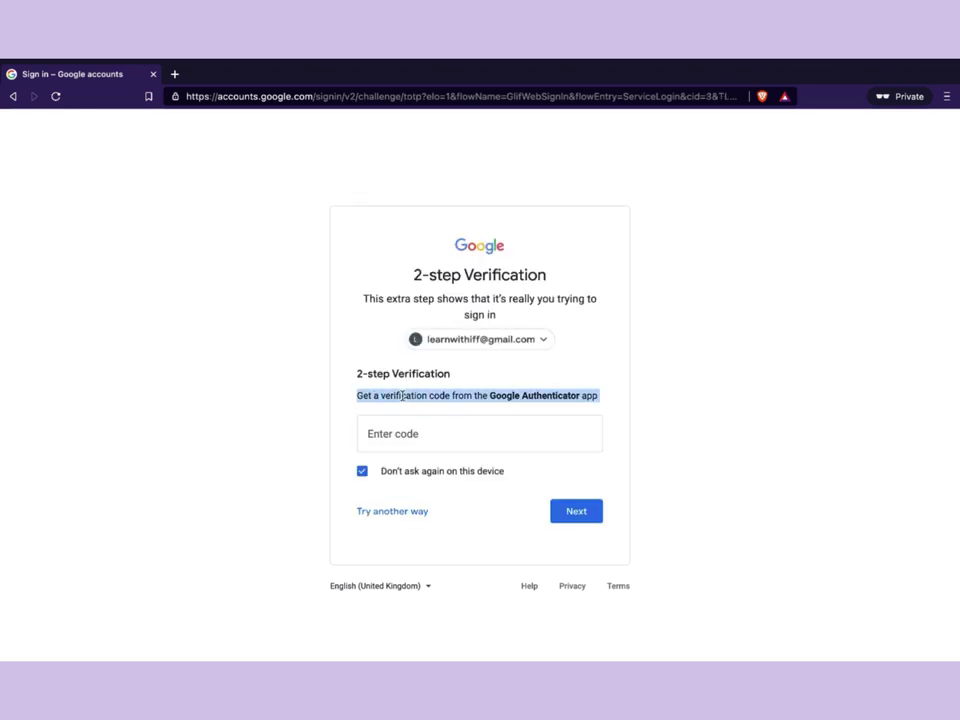
pyautogui.click(377, 396)
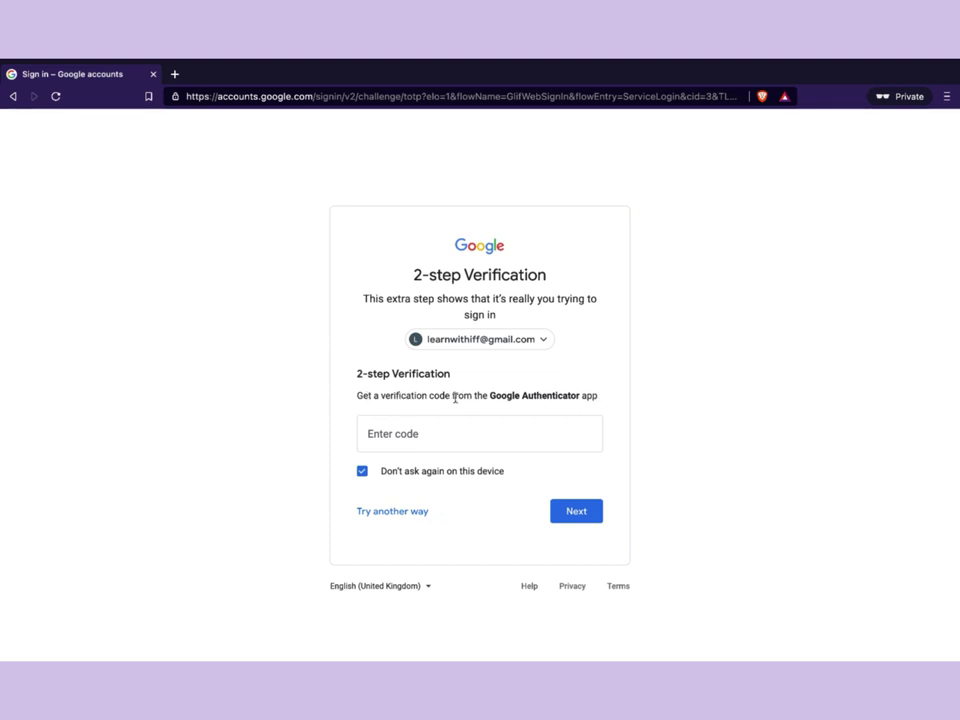
# Step: Finish signing in with a Google Authenticator code via Try another way
pyautogui.click(402, 512)
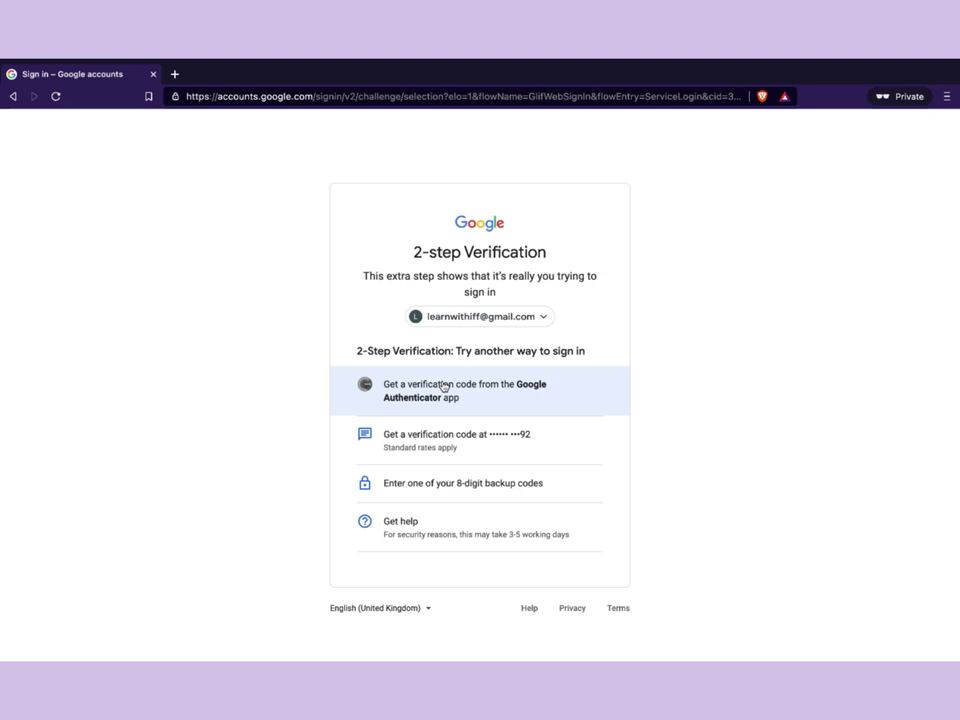
pyautogui.click(443, 386)
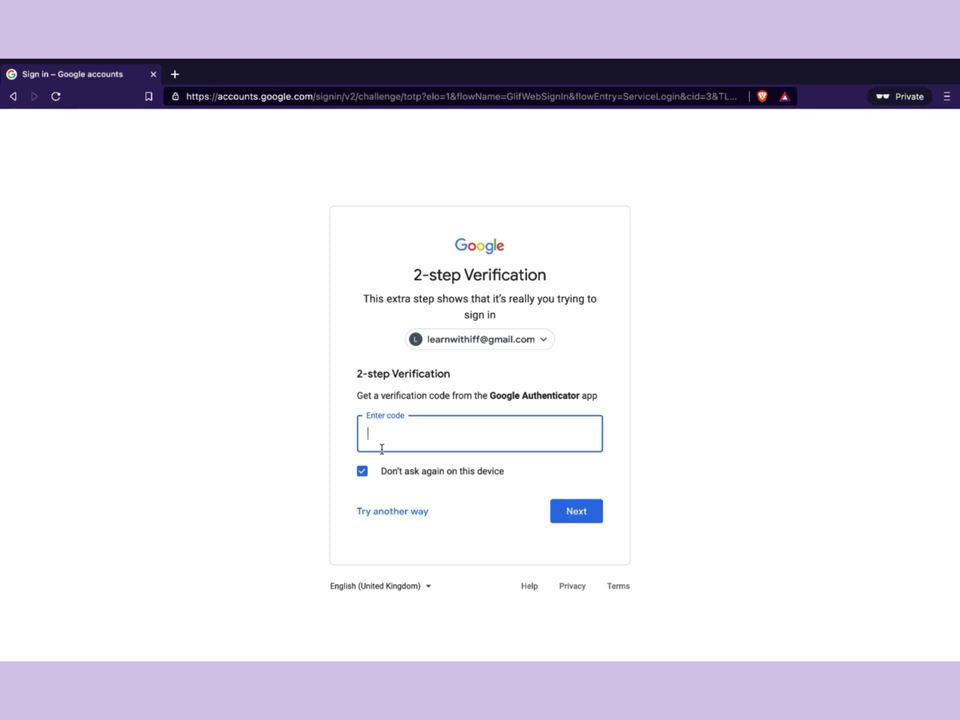
pyautogui.click(586, 518)
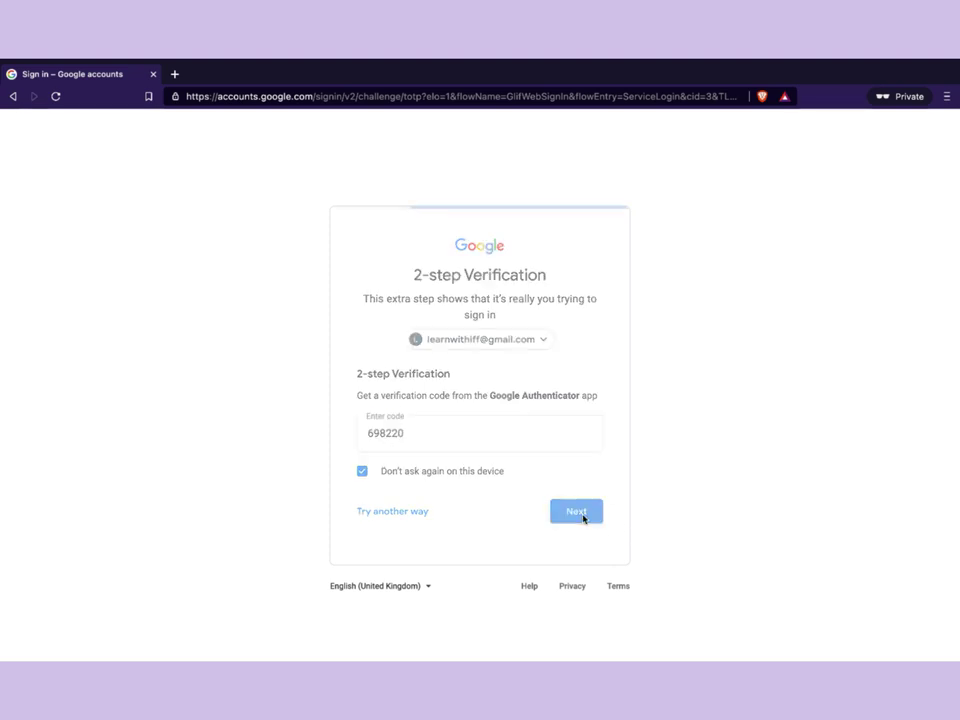
pyautogui.click(906, 130)
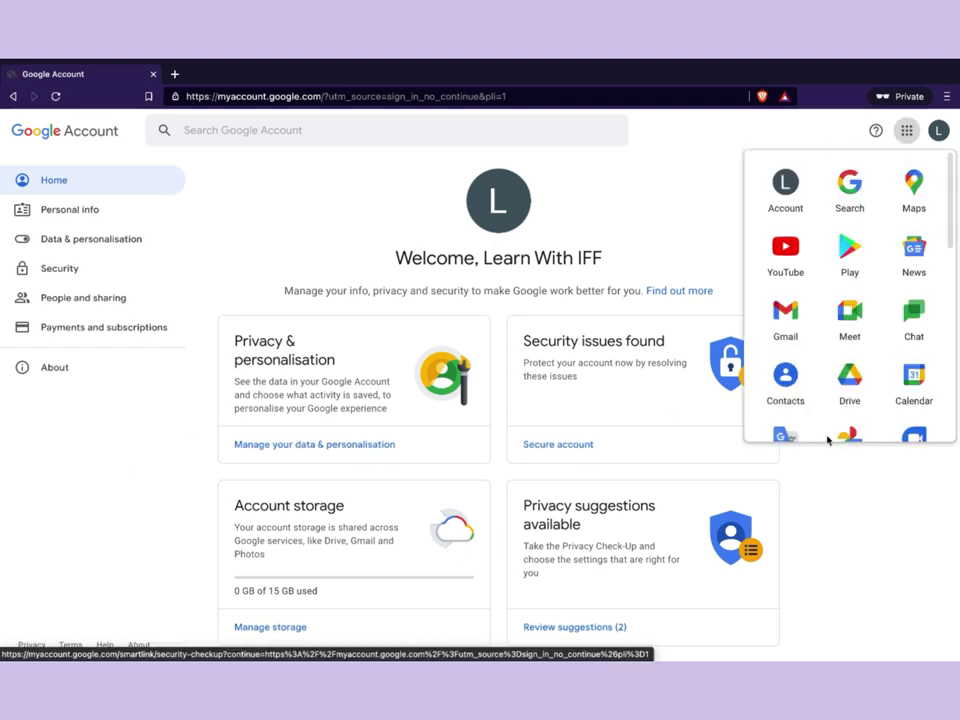
# Step: Close the apps grid, go to Security and open 2-Step Verification, now marked On
pyautogui.click(608, 212)
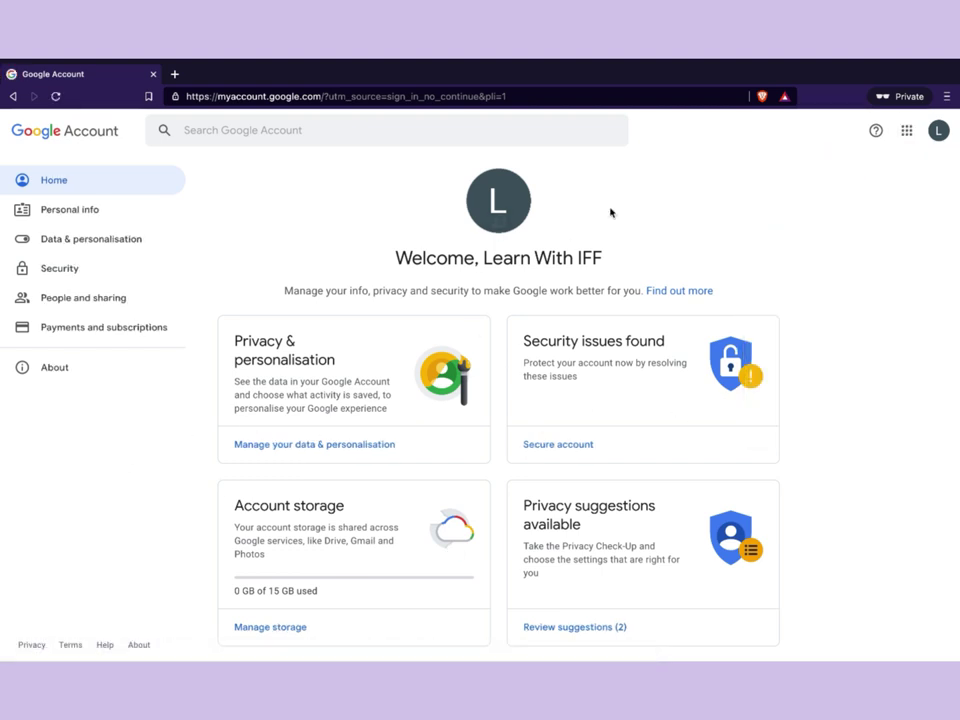
pyautogui.click(124, 266)
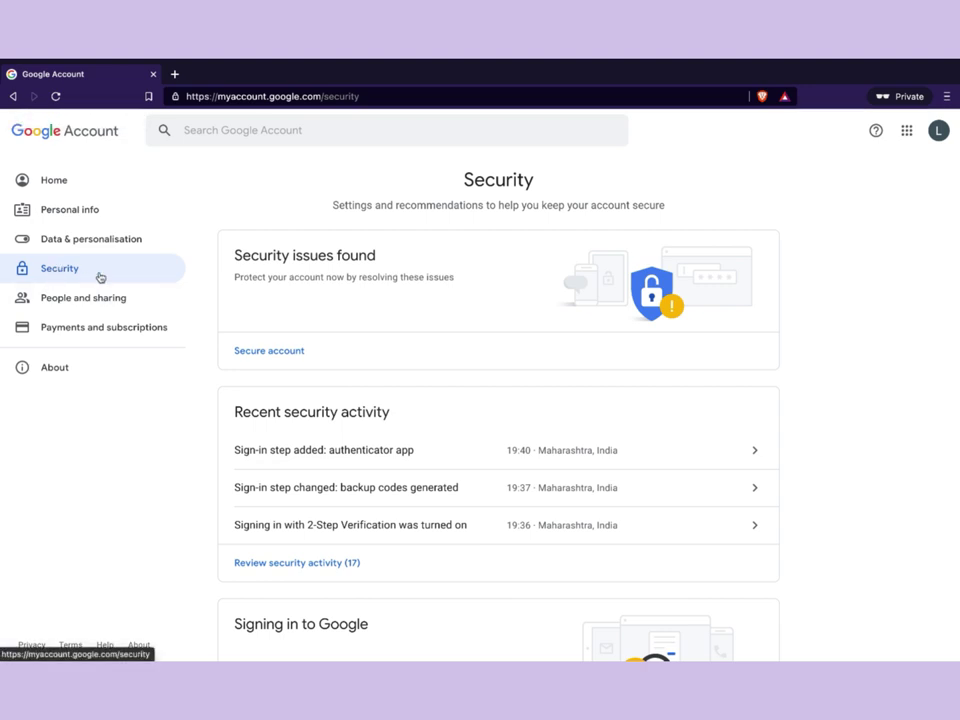
pyautogui.scroll(-3, 208, 441)
pyautogui.scroll(-2, 210, 441)
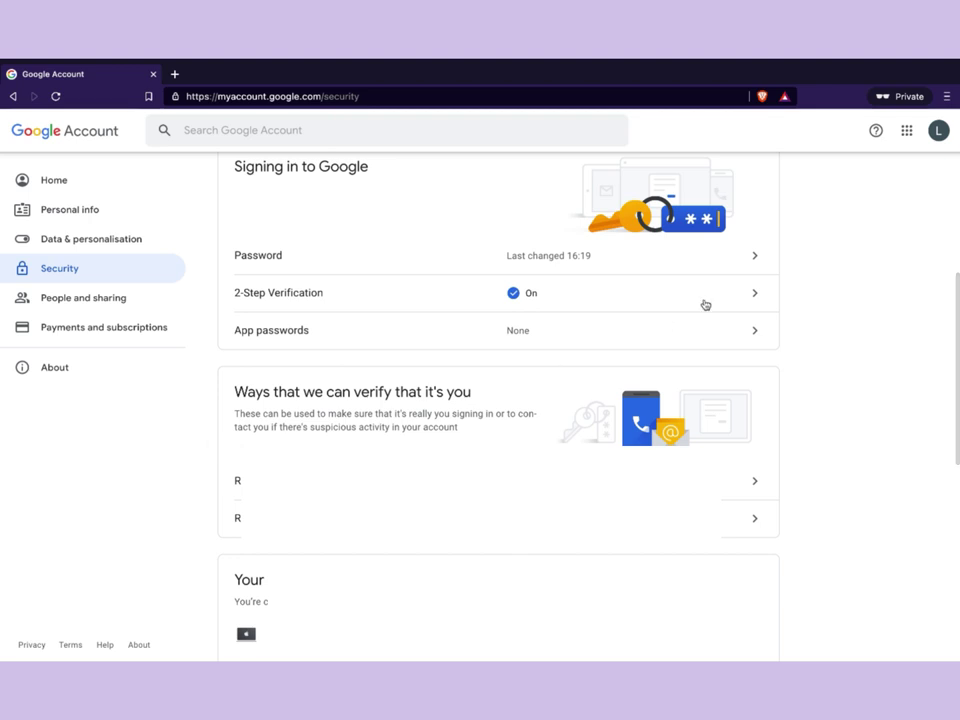
pyautogui.scroll(1, 712, 298)
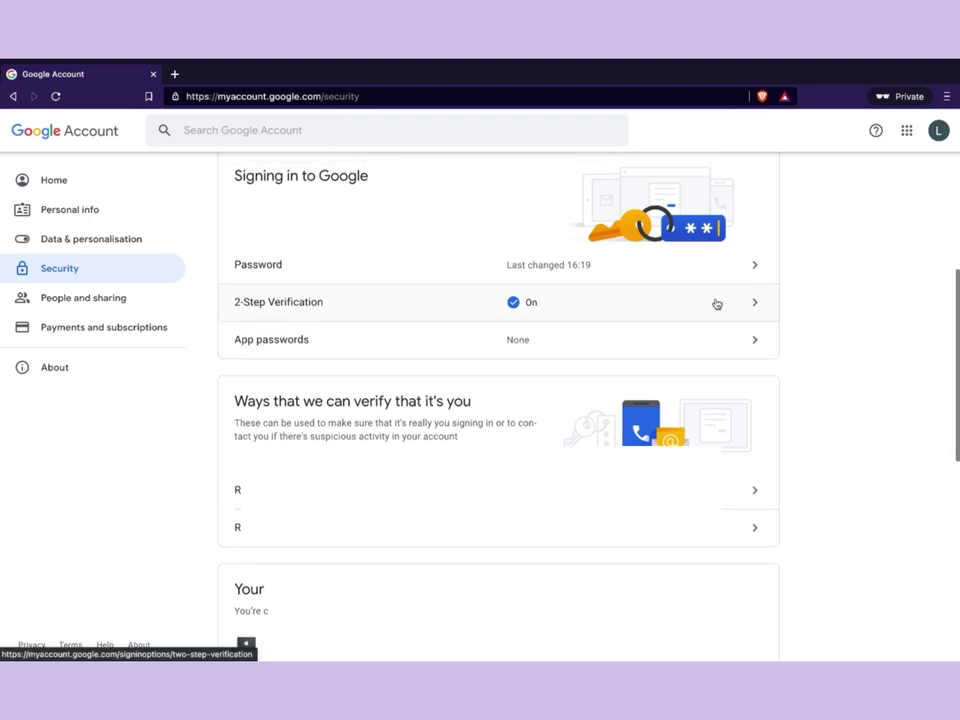
pyautogui.click(716, 303)
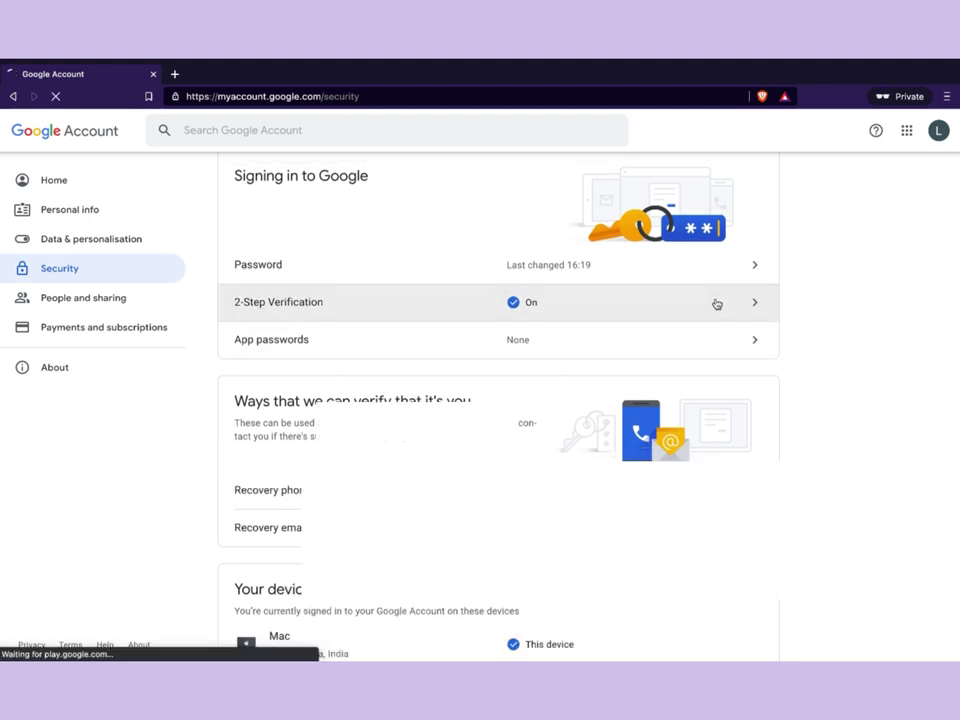
# Step: Re-enter the password and edit the Voice or text message phone entry
pyautogui.hotkey('ctrl', 'v')
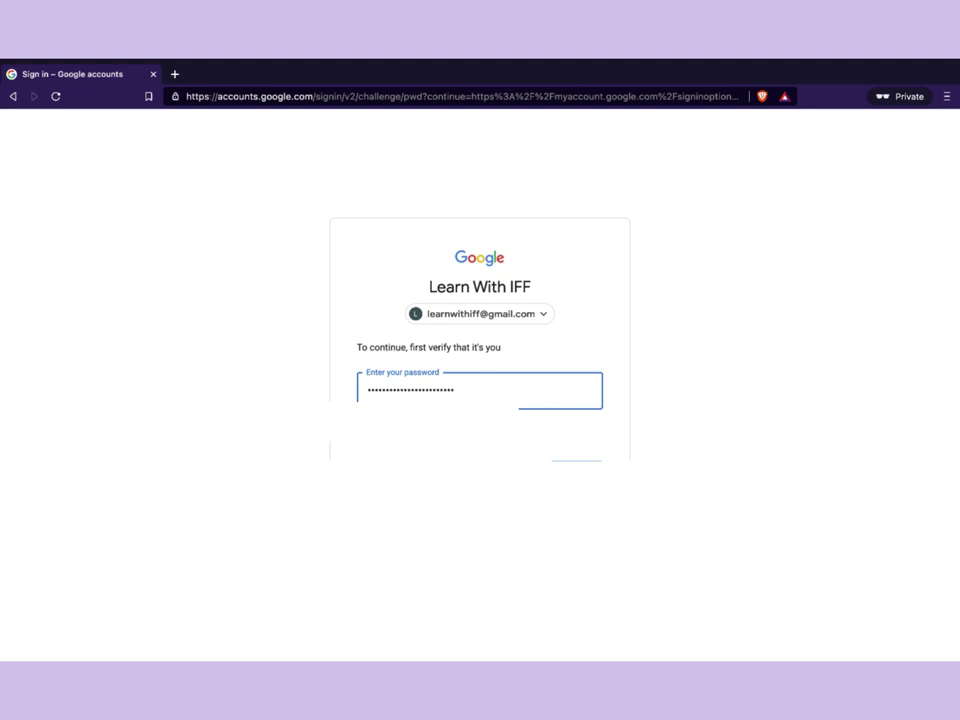
pyautogui.press('Return')
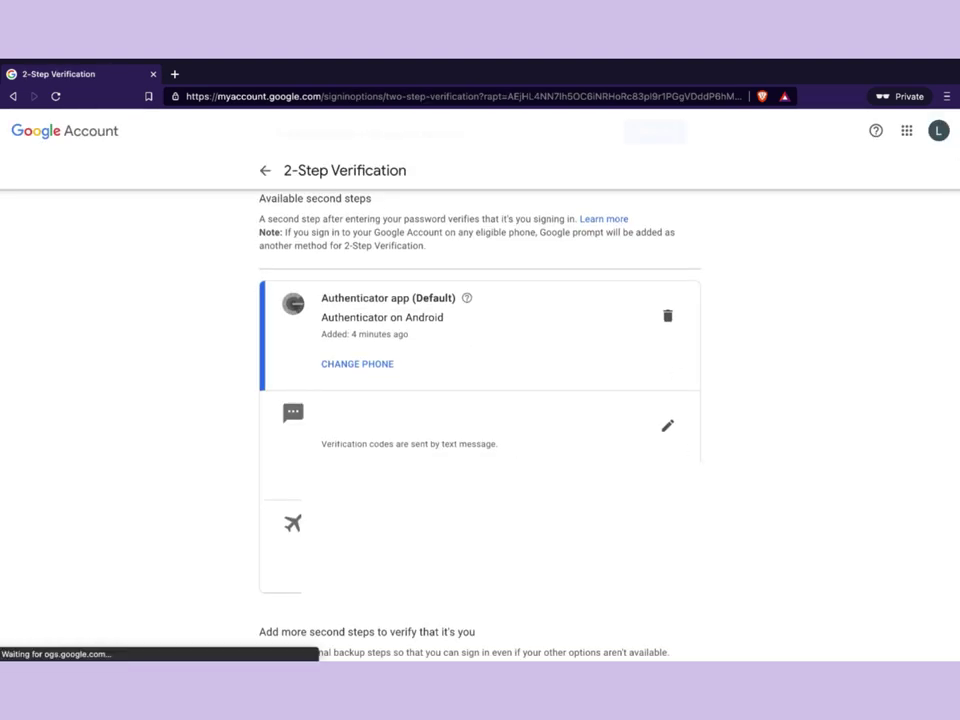
pyautogui.click(668, 426)
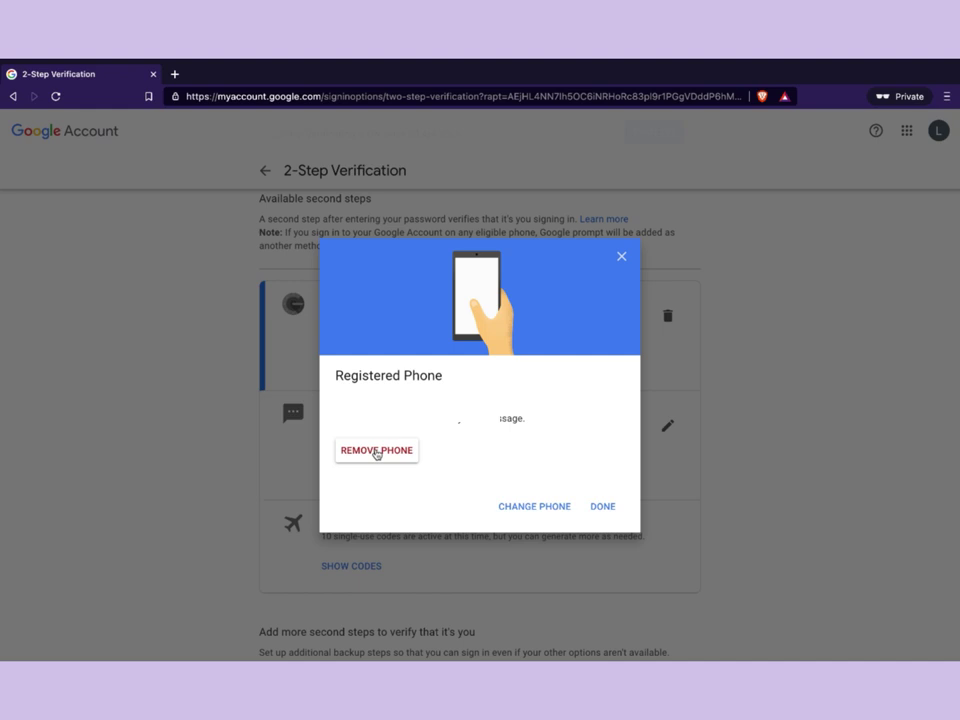
# Step: Remove the registered text-message phone and check that 2-Step Verification stays ON with Authenticator as default
pyautogui.click(376, 452)
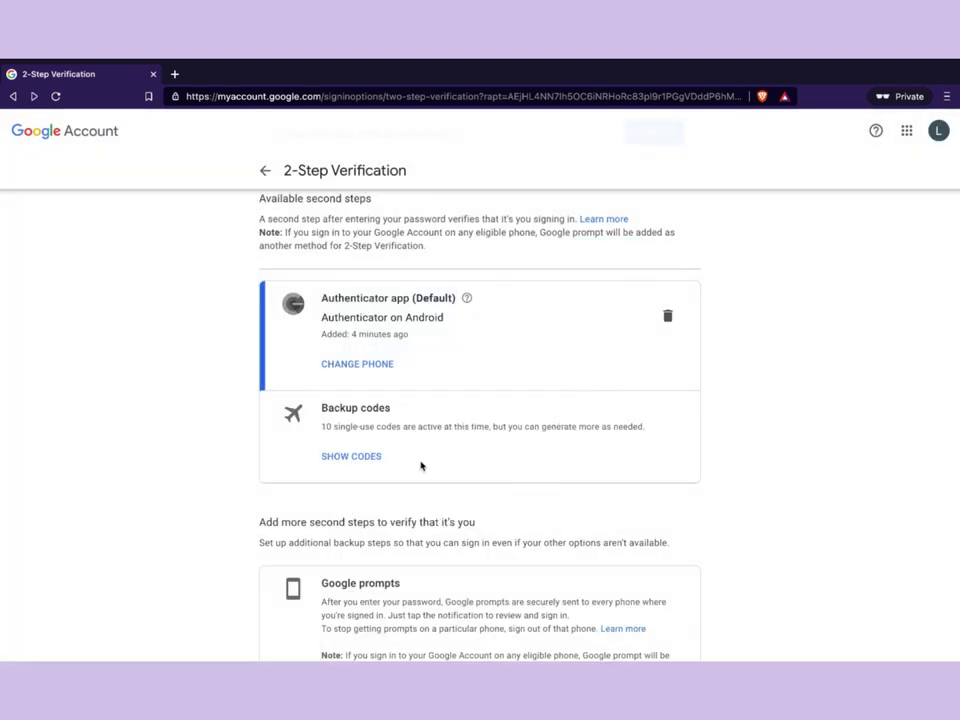
pyautogui.scroll(1, 420, 458)
pyautogui.scroll(1, 438, 456)
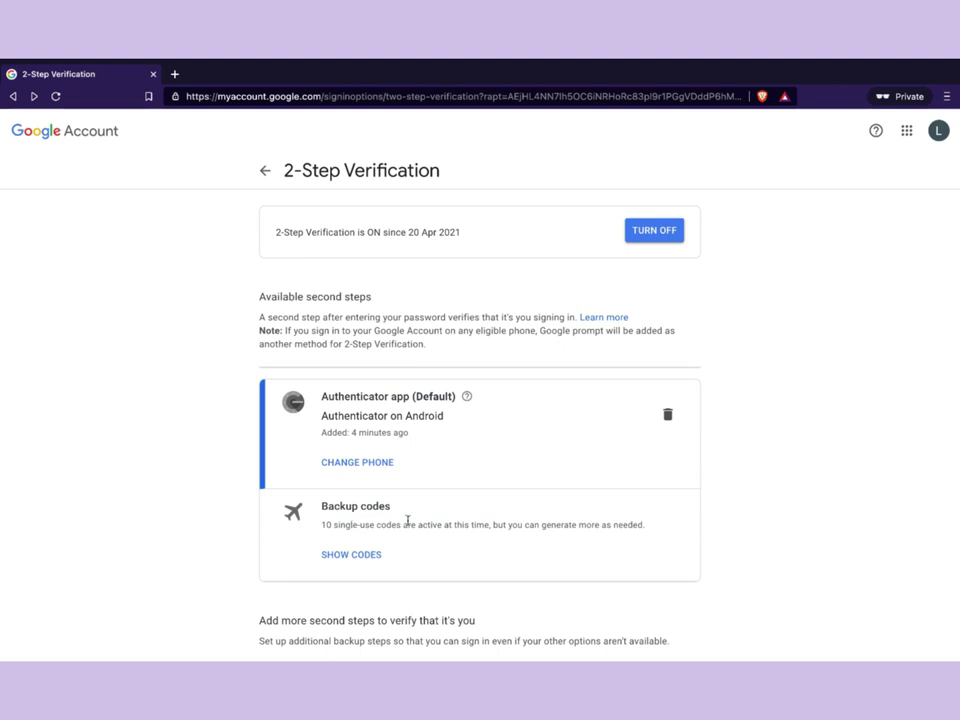
pyautogui.scroll(-5, 448, 326)
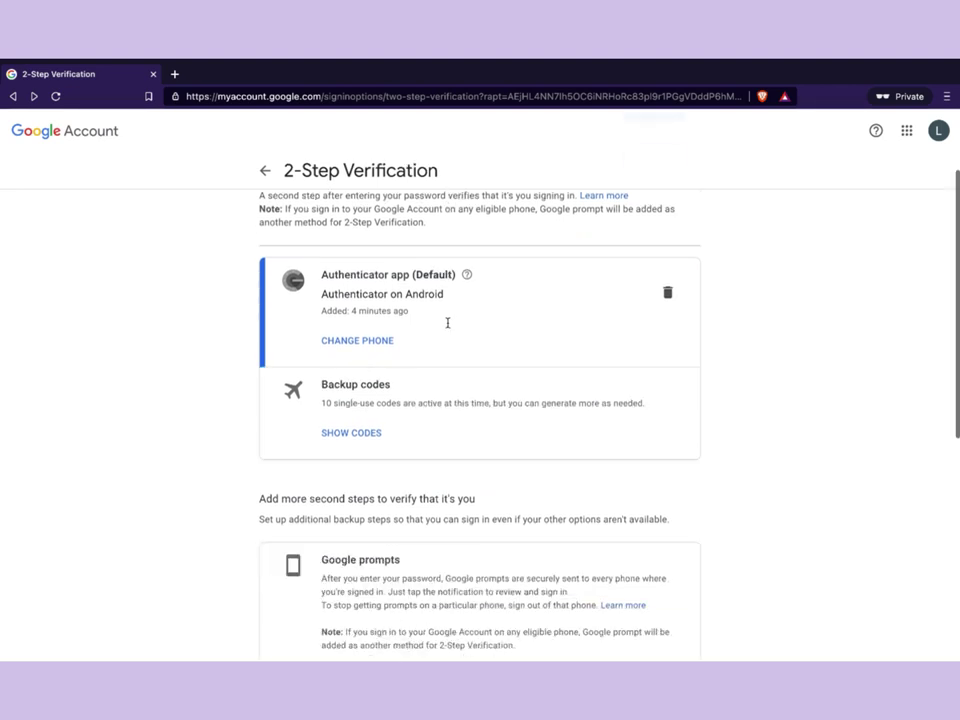
pyautogui.scroll(-4, 448, 324)
pyautogui.scroll(8, 448, 322)
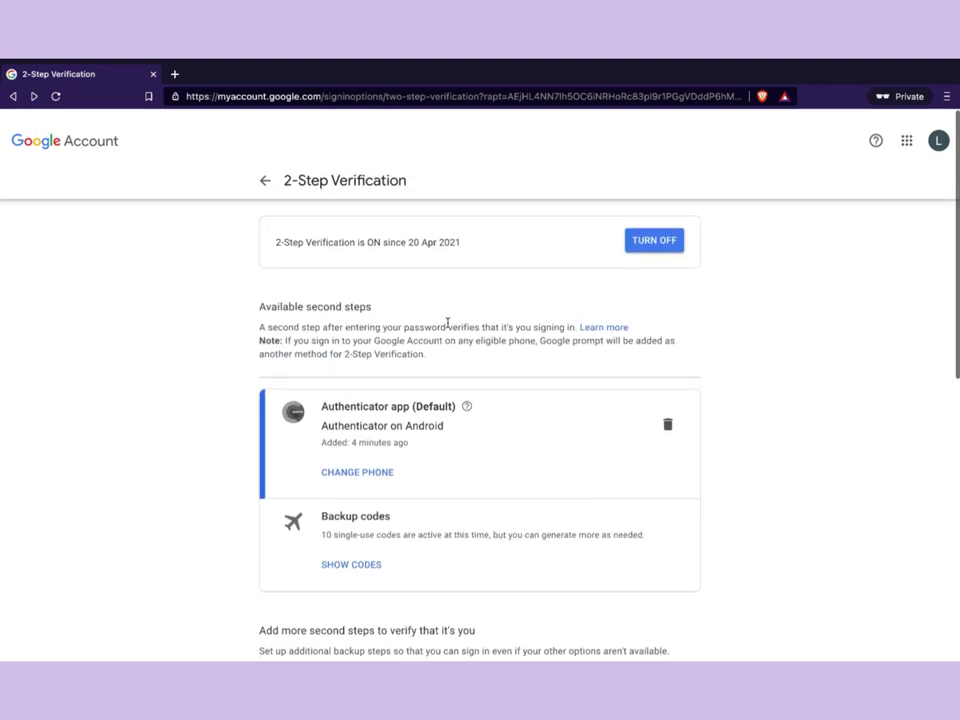